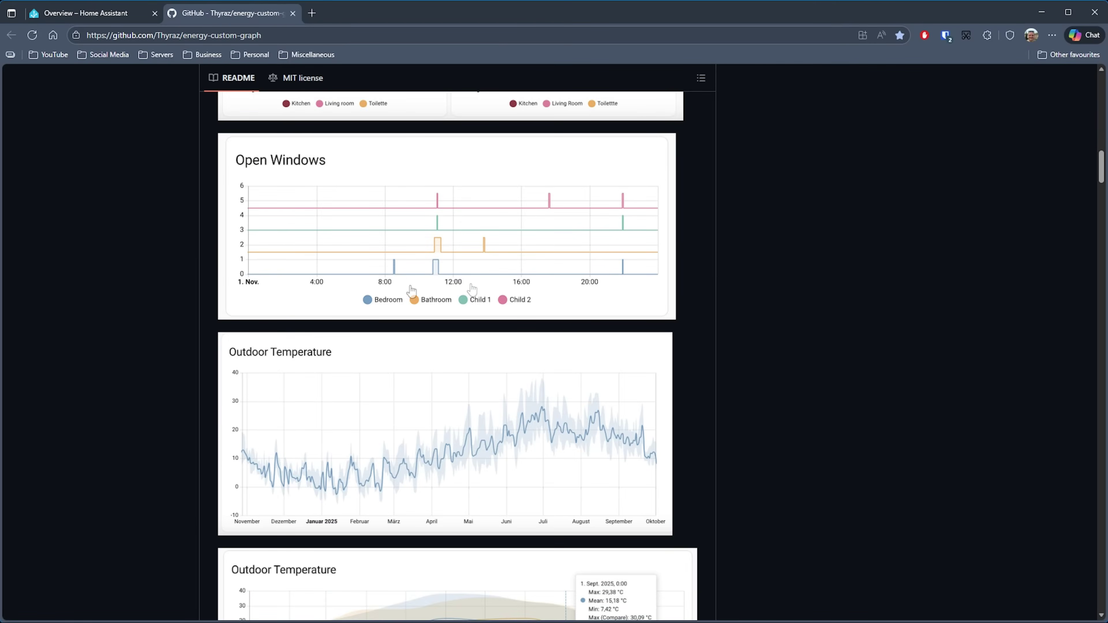
Step: Scroll the GitHub README down to the Outdoor Temperature example charts
{"action": "left_click_drag", "start_coordinate": [1101, 166], "coordinate": [1097, 196]}
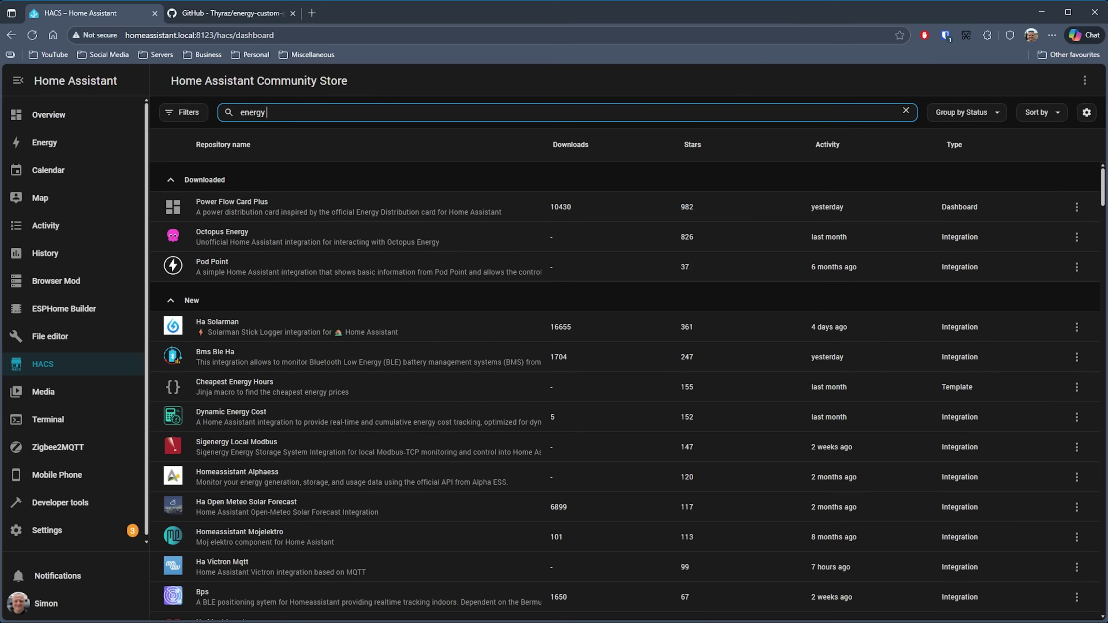
Step: Add the pasted energy-custom-graph repository URL to HACS as a Dashboard-type custom repository
{"action": "type", "text": "cu"}
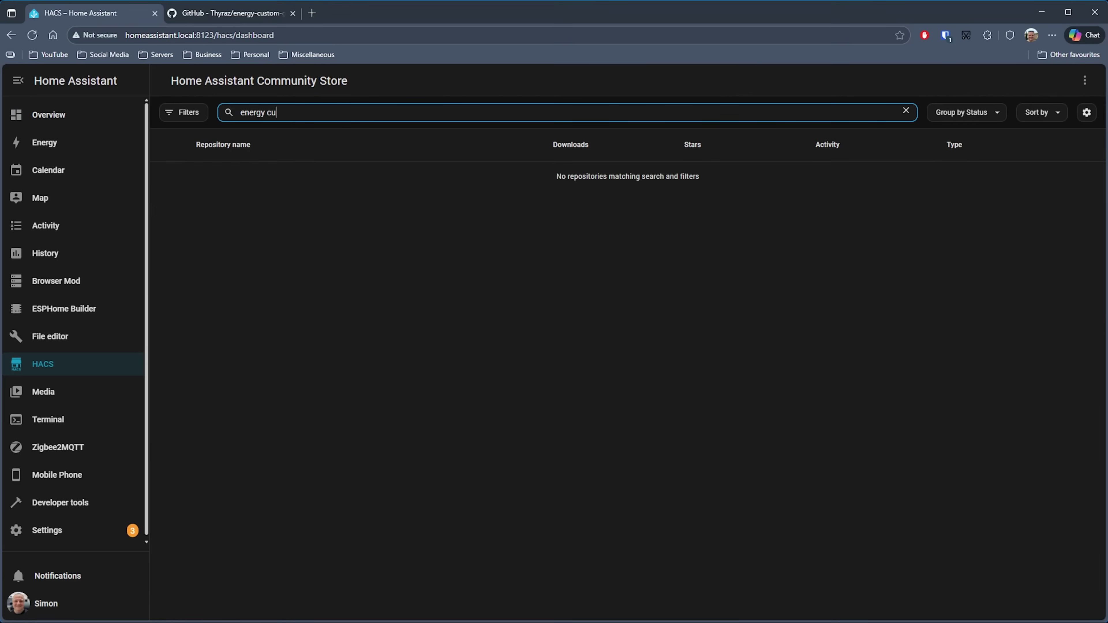
{"action": "key", "text": "BackSpace"}
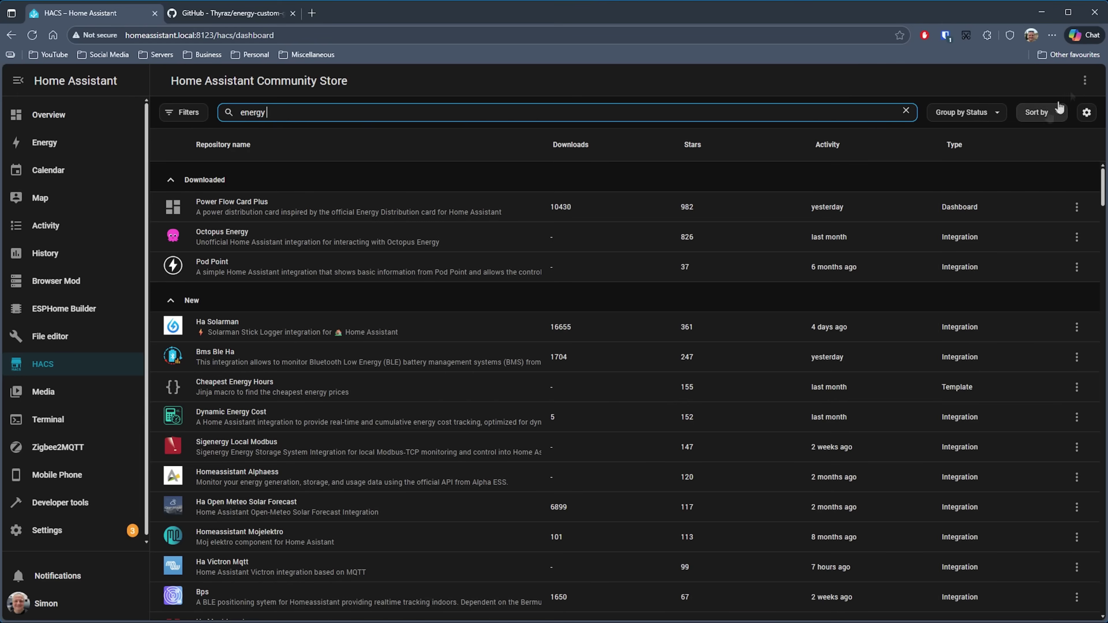
{"action": "left_click", "coordinate": [1084, 80]}
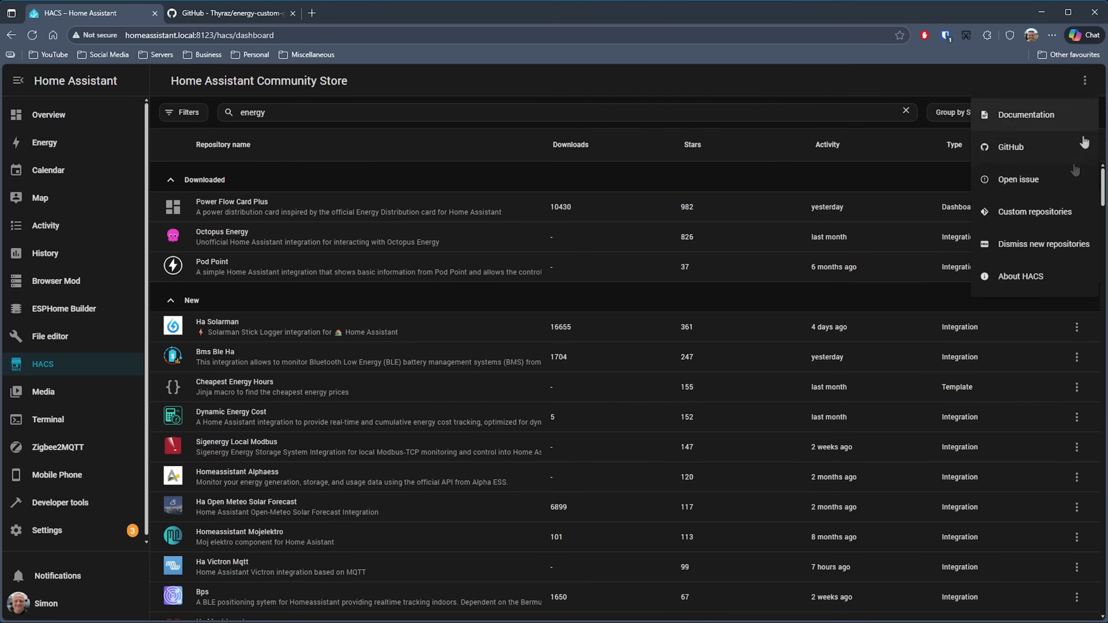
{"action": "left_click", "coordinate": [996, 213]}
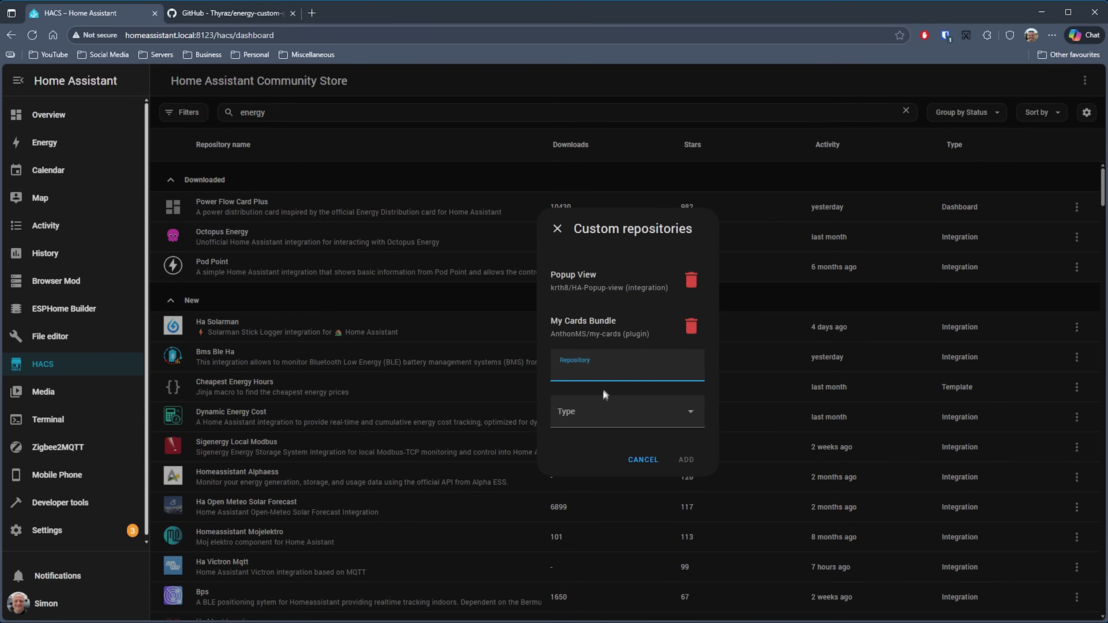
{"action": "key", "text": "ctrl+v"}
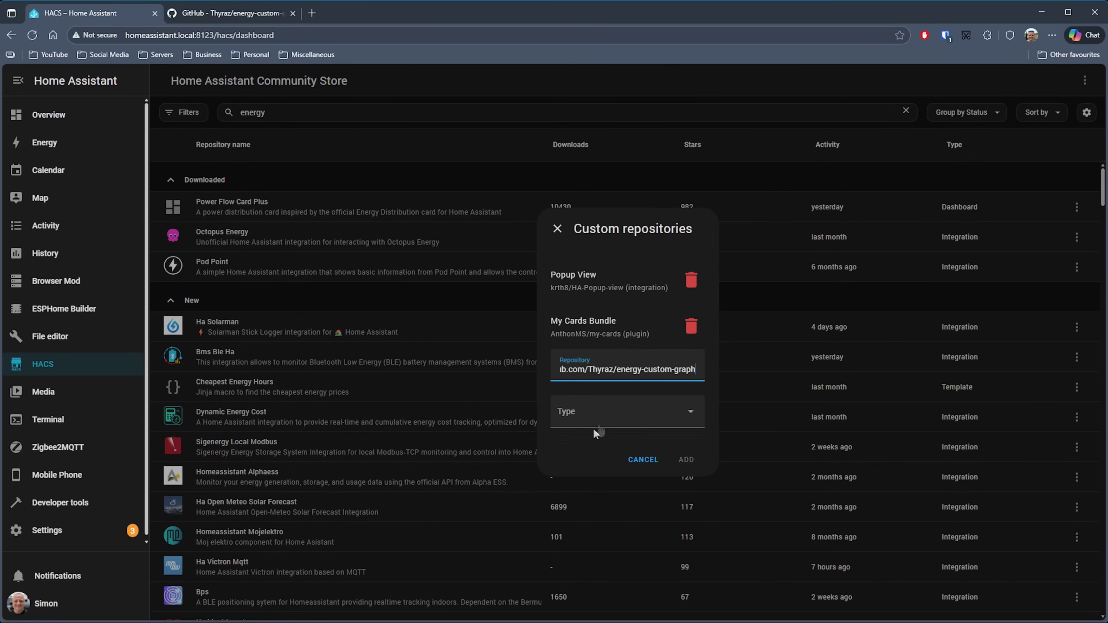
{"action": "left_click", "coordinate": [604, 421]}
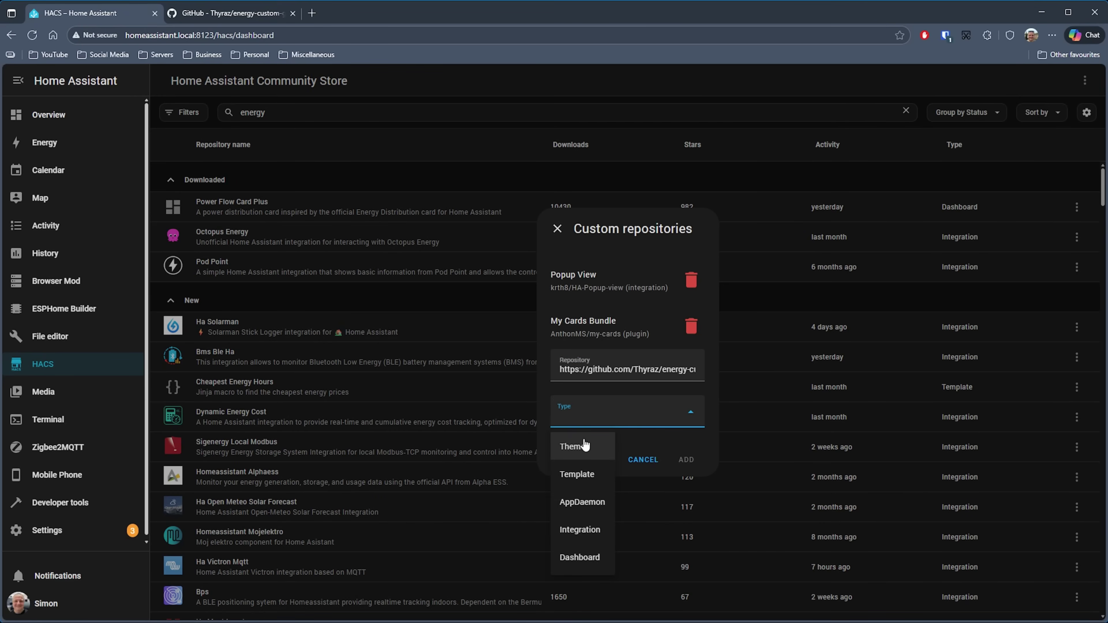
{"action": "left_click", "coordinate": [580, 558]}
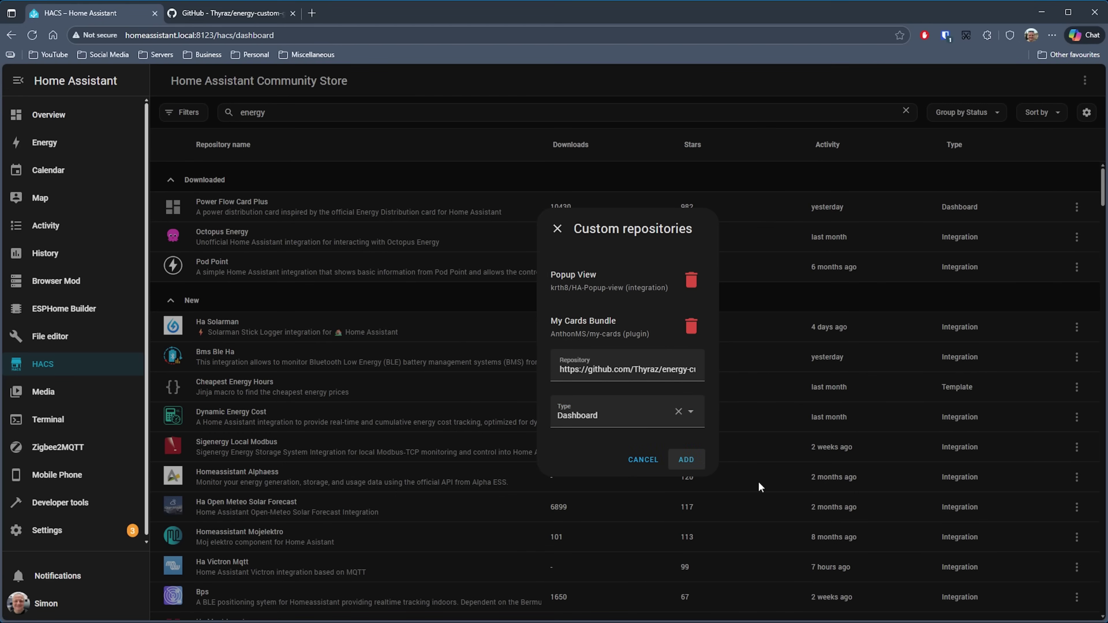
{"action": "left_click", "coordinate": [686, 460]}
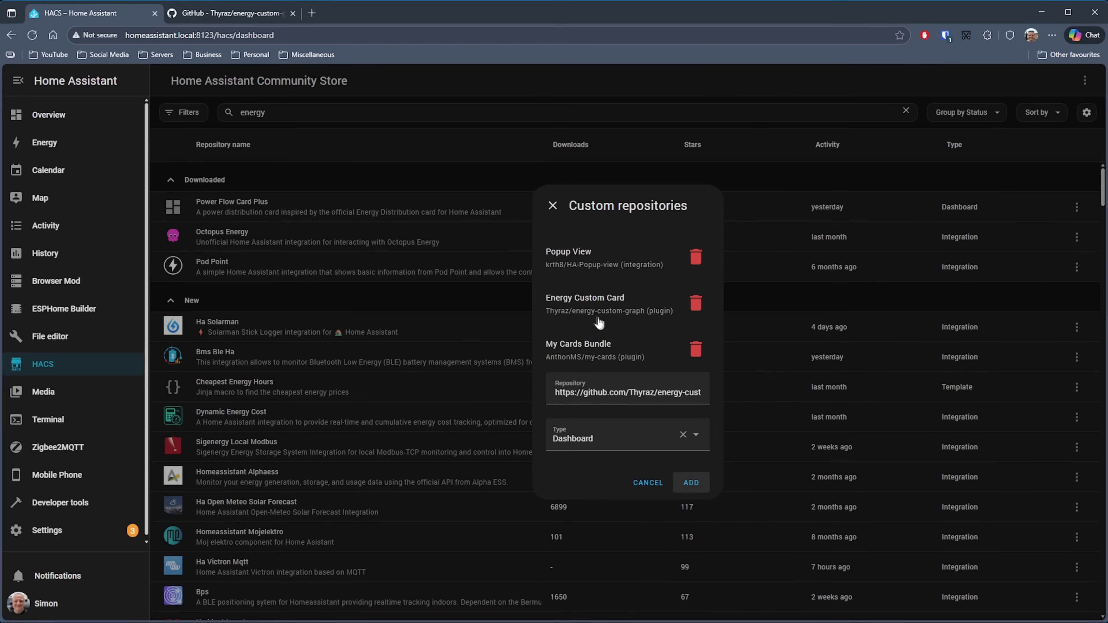
Step: Search HACS for 'energy cus' and open the Energy Custom Card repository page
{"action": "left_click", "coordinate": [552, 207]}
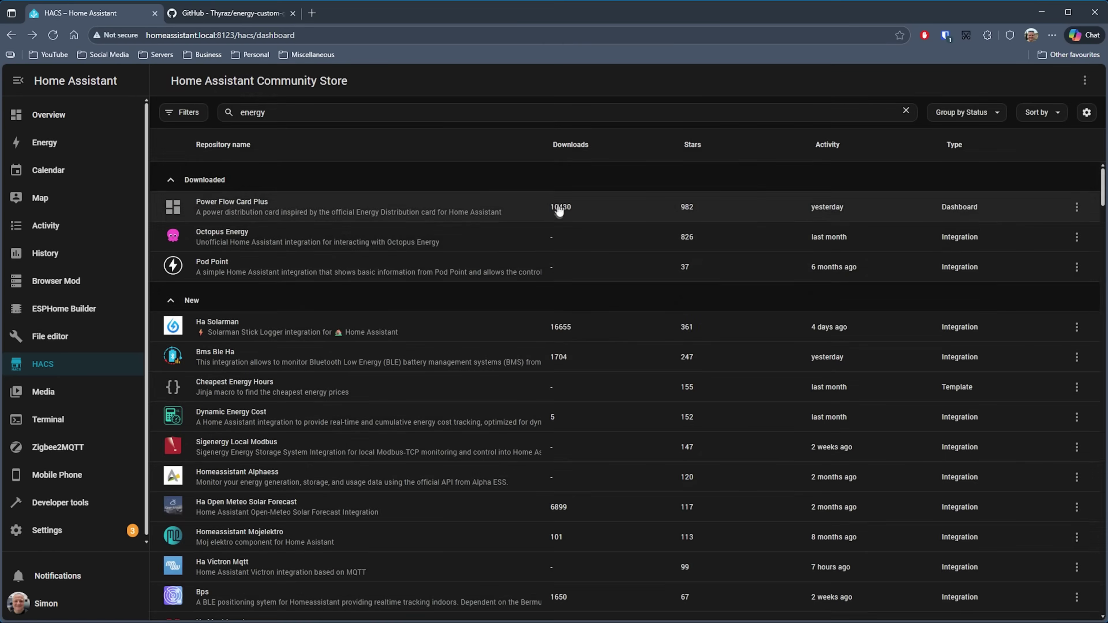
{"action": "left_click", "coordinate": [307, 114]}
{"action": "key", "text": "ctrl+a"}
{"action": "key", "text": "BackSpace"}
{"action": "type", "text": "energy"}
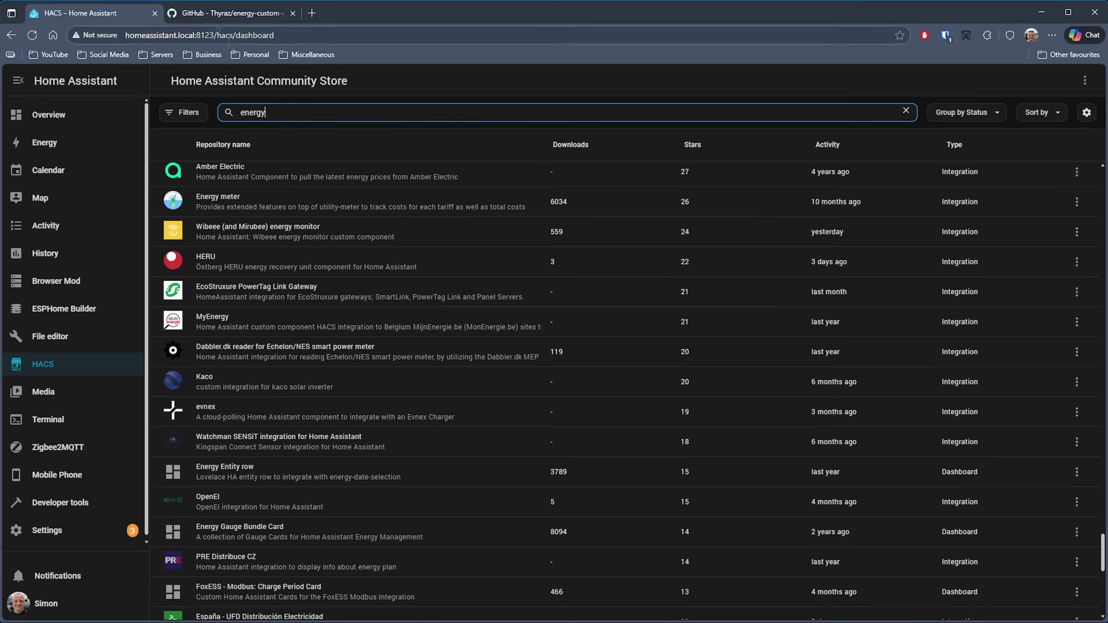
{"action": "type", "text": " cus"}
{"action": "left_click", "coordinate": [375, 210]}
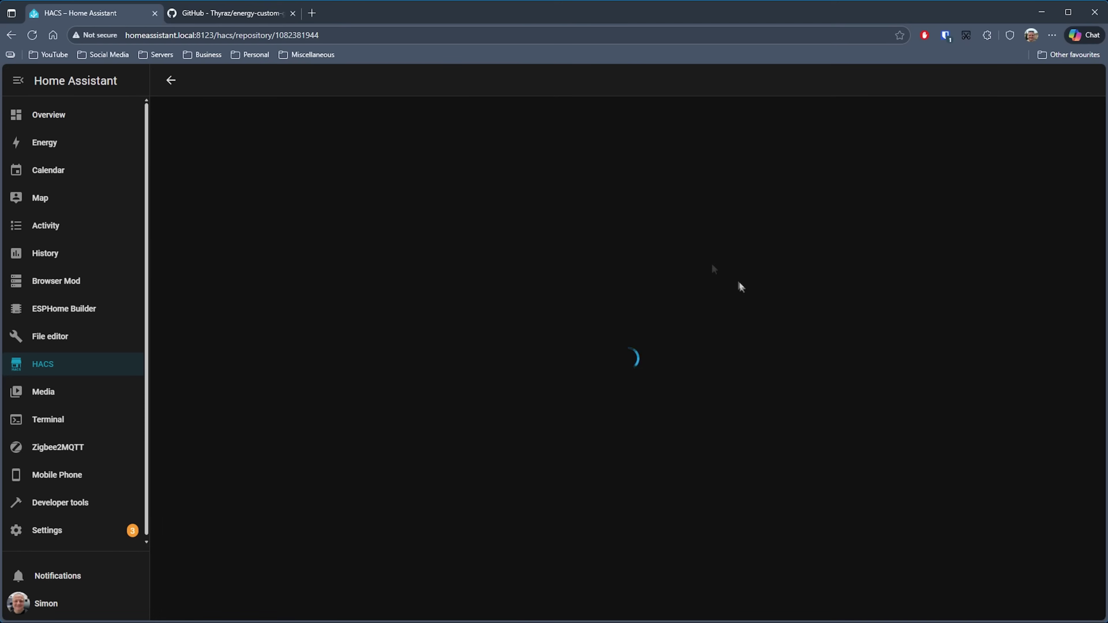
Step: Download Energy Custom Card and reload Home Assistant so the card loads
{"action": "left_click", "coordinate": [1072, 605]}
{"action": "scroll", "coordinate": [636, 366], "scroll_direction": "down", "scroll_amount": 10}
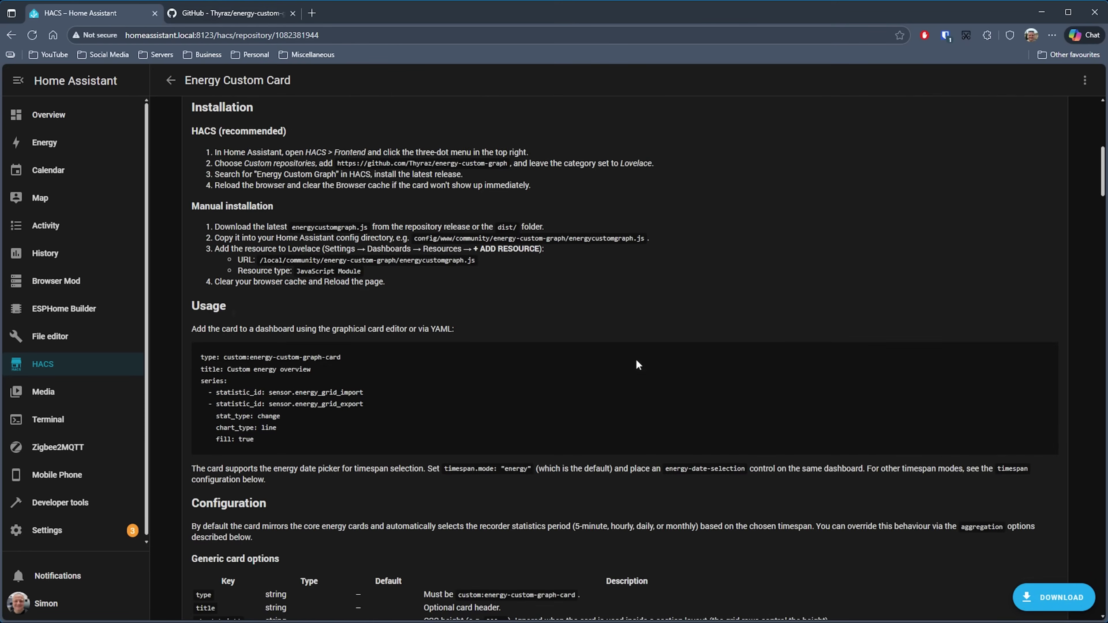
{"action": "scroll", "coordinate": [635, 366], "scroll_direction": "up", "scroll_amount": 10}
{"action": "left_click", "coordinate": [748, 417]}
{"action": "left_click", "coordinate": [735, 376]}
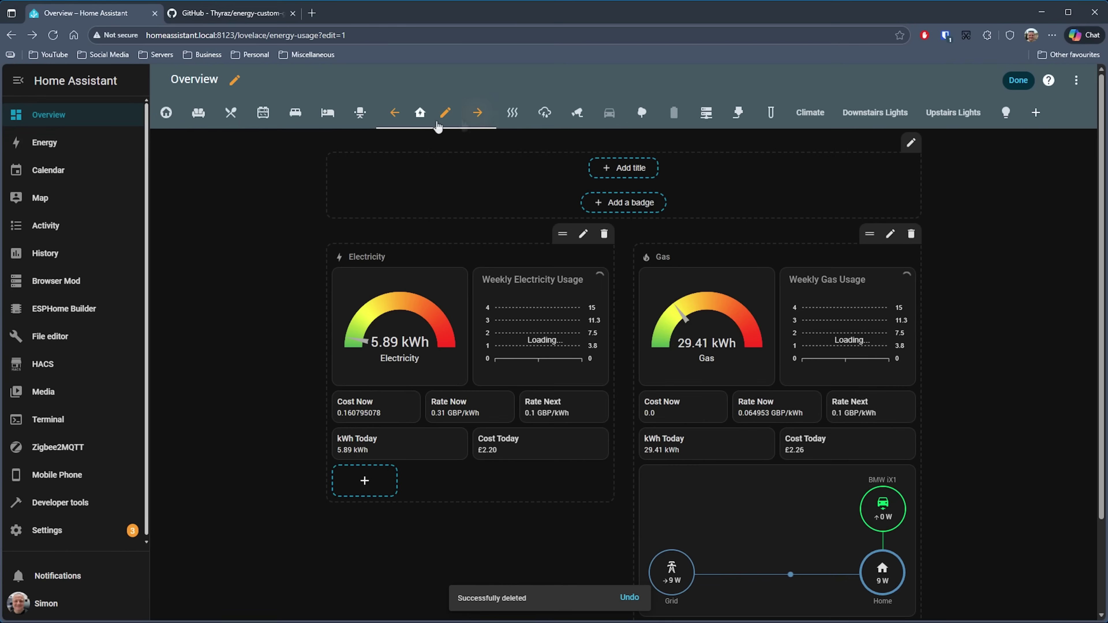
Step: Add an Energy Custom Graph card under Electricity, found by searching 'ene', titled Electricity Consumption
{"action": "left_click", "coordinate": [365, 483]}
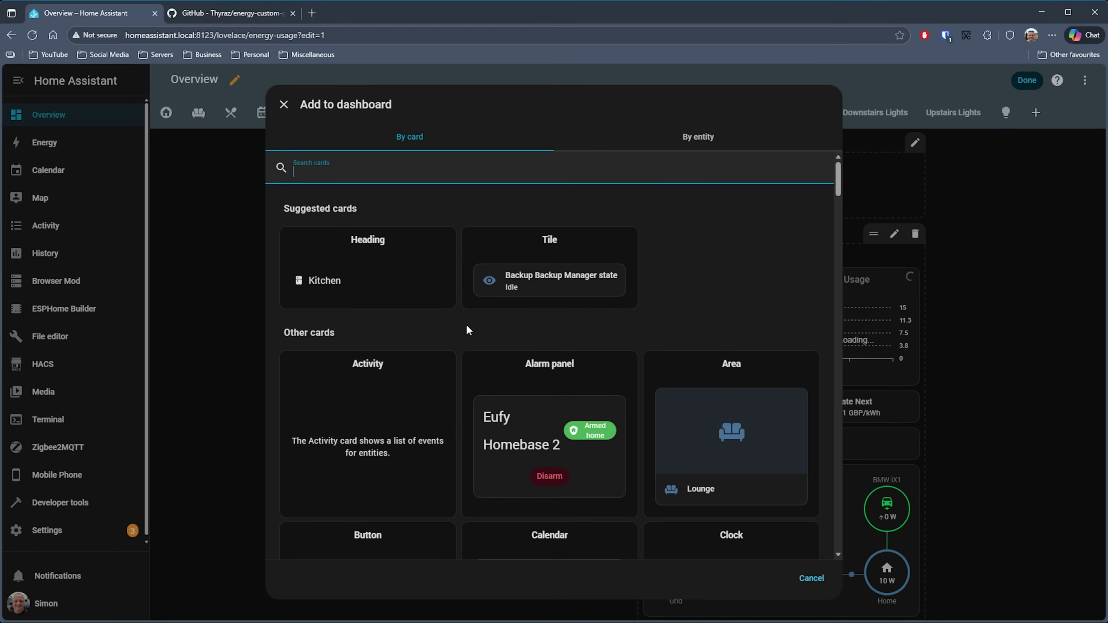
{"action": "type", "text": "e"}
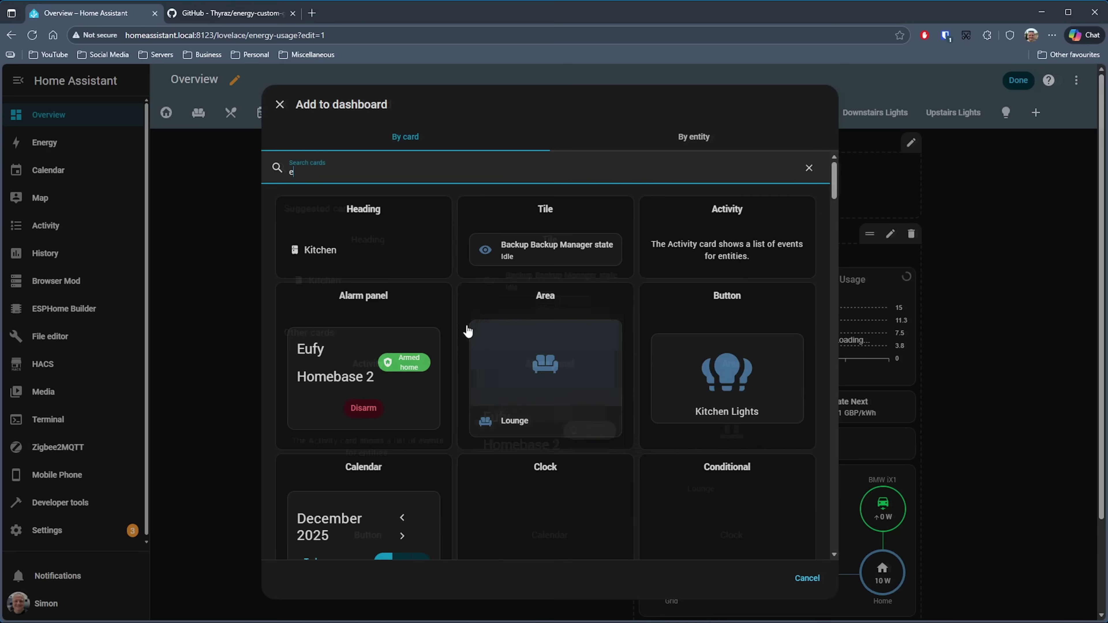
{"action": "type", "text": "ne"}
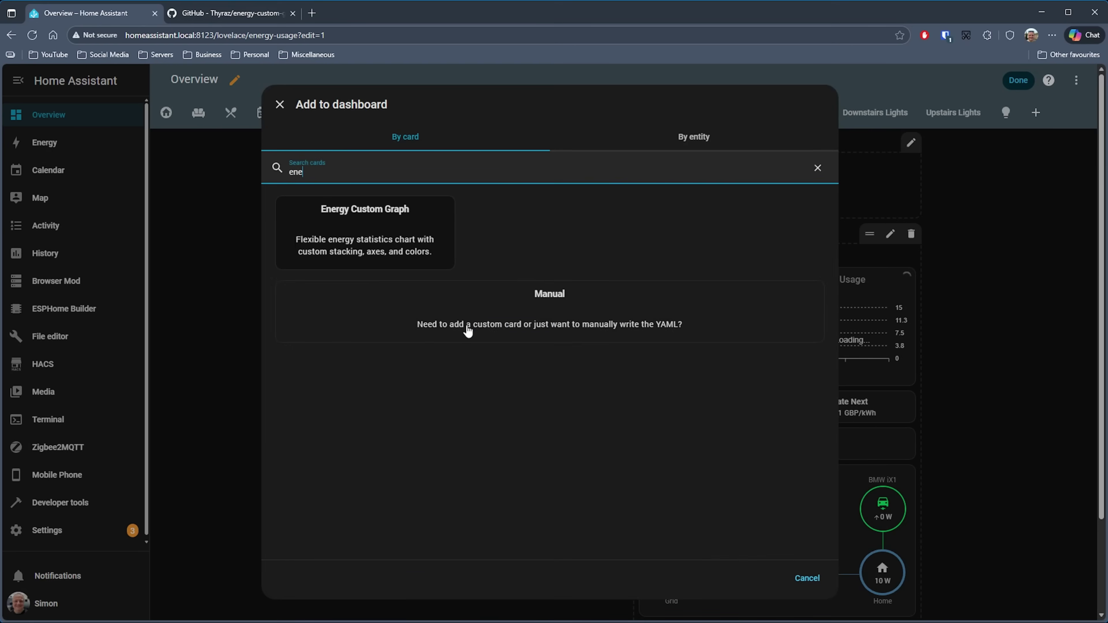
{"action": "left_click", "coordinate": [334, 219]}
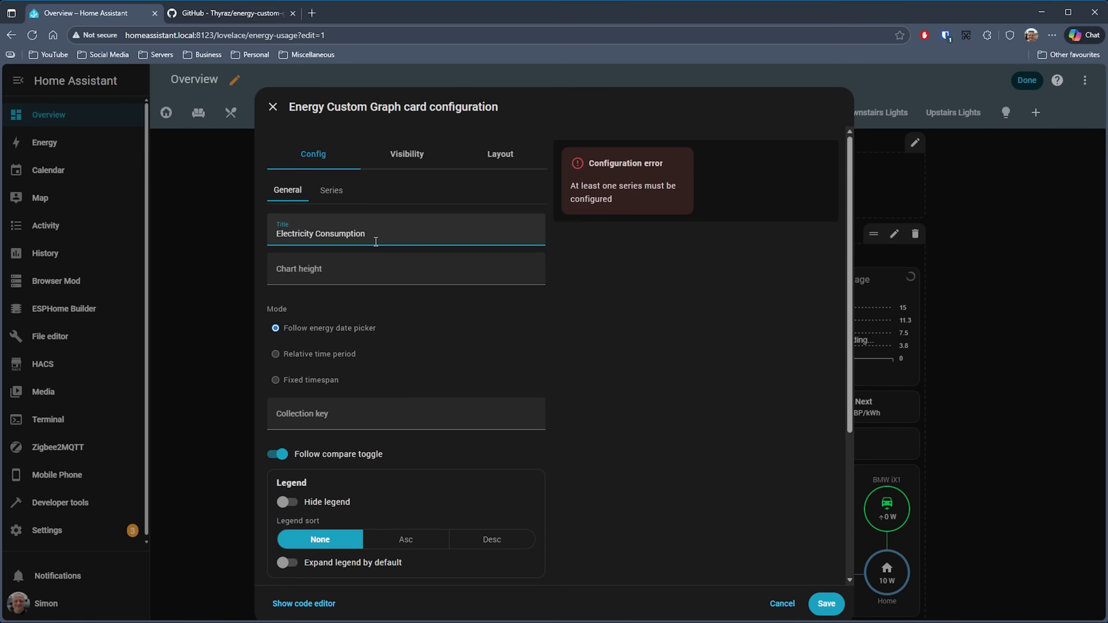
Step: Set the Electricity Consumption graph to a relative time period of Last 30 days
{"action": "left_click", "coordinate": [344, 358]}
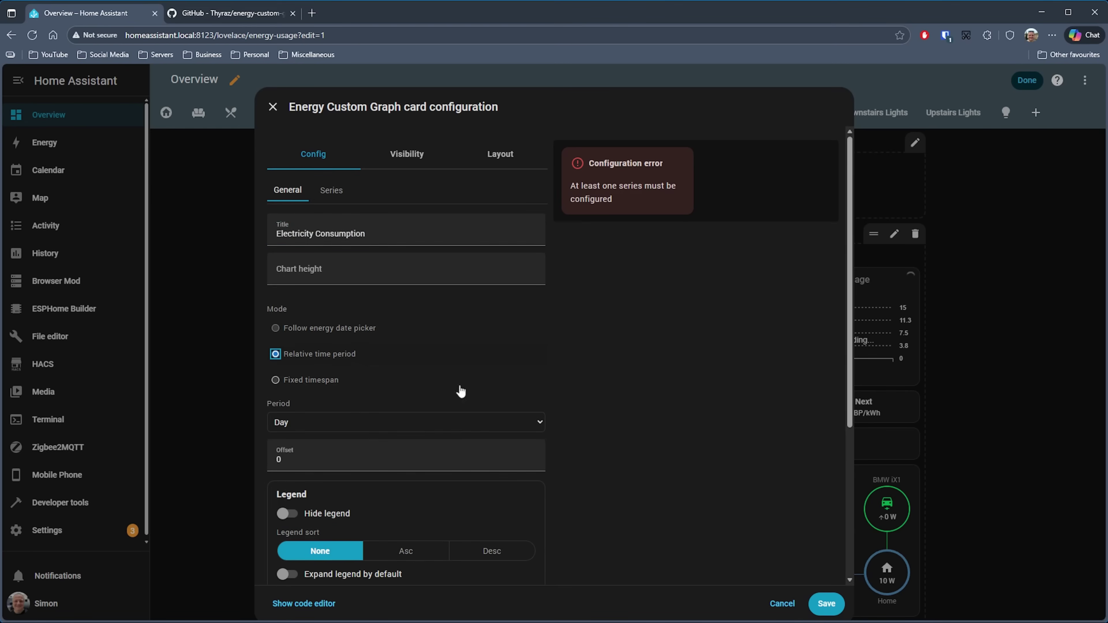
{"action": "left_click", "coordinate": [383, 429]}
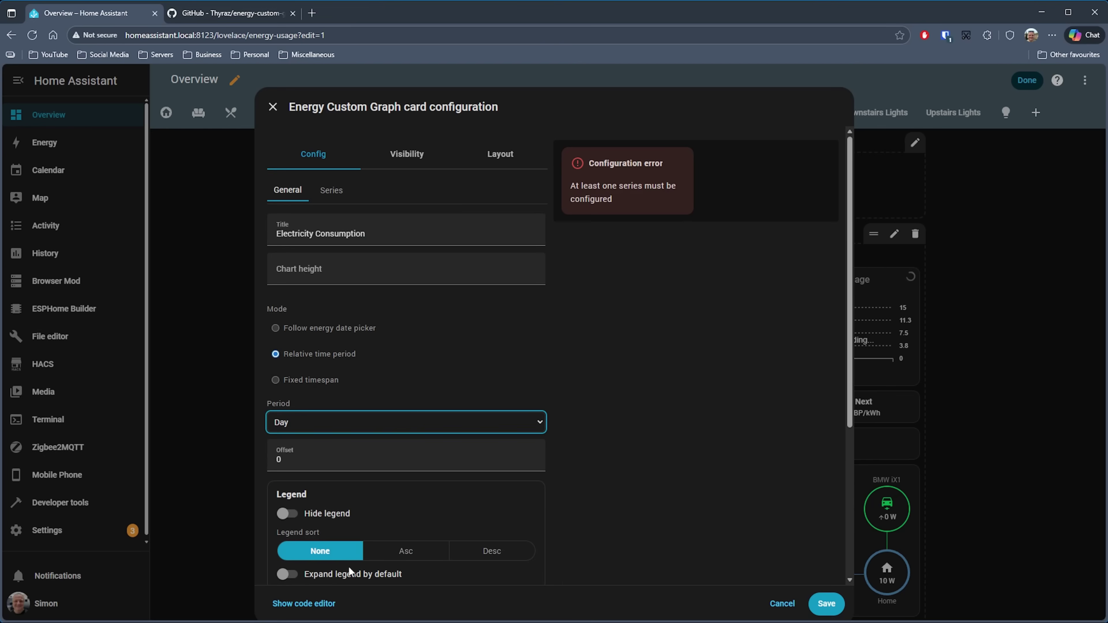
{"action": "key", "text": "l"}
{"action": "left_click", "coordinate": [592, 458]}
{"action": "scroll", "coordinate": [616, 457], "scroll_direction": "down", "scroll_amount": 5}
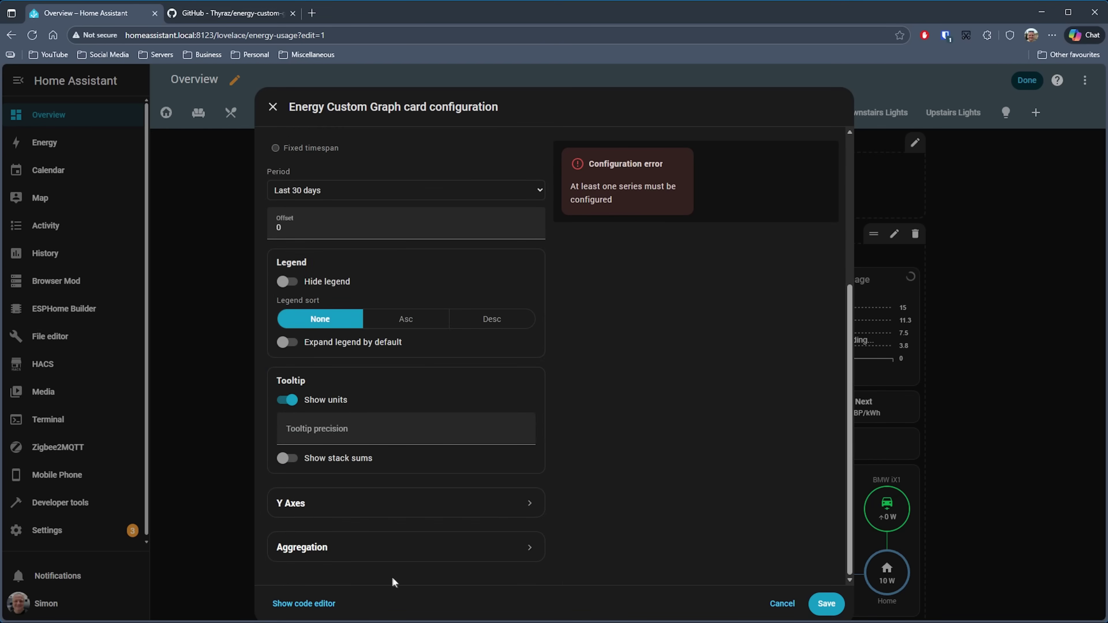
Step: Glance at the Y axes and aggregation sections, then bring up the Series settings
{"action": "left_click", "coordinate": [358, 516]}
{"action": "left_click", "coordinate": [359, 516]}
{"action": "left_click", "coordinate": [361, 547]}
{"action": "left_click", "coordinate": [360, 547]}
{"action": "scroll", "coordinate": [421, 361], "scroll_direction": "up", "scroll_amount": 5}
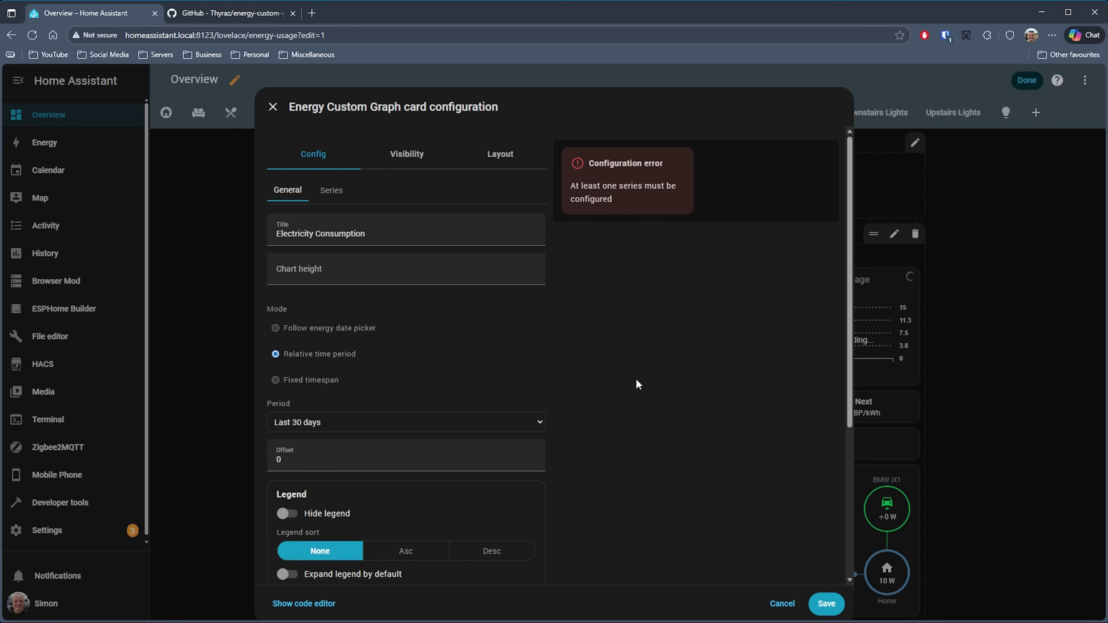
{"action": "left_click", "coordinate": [330, 190]}
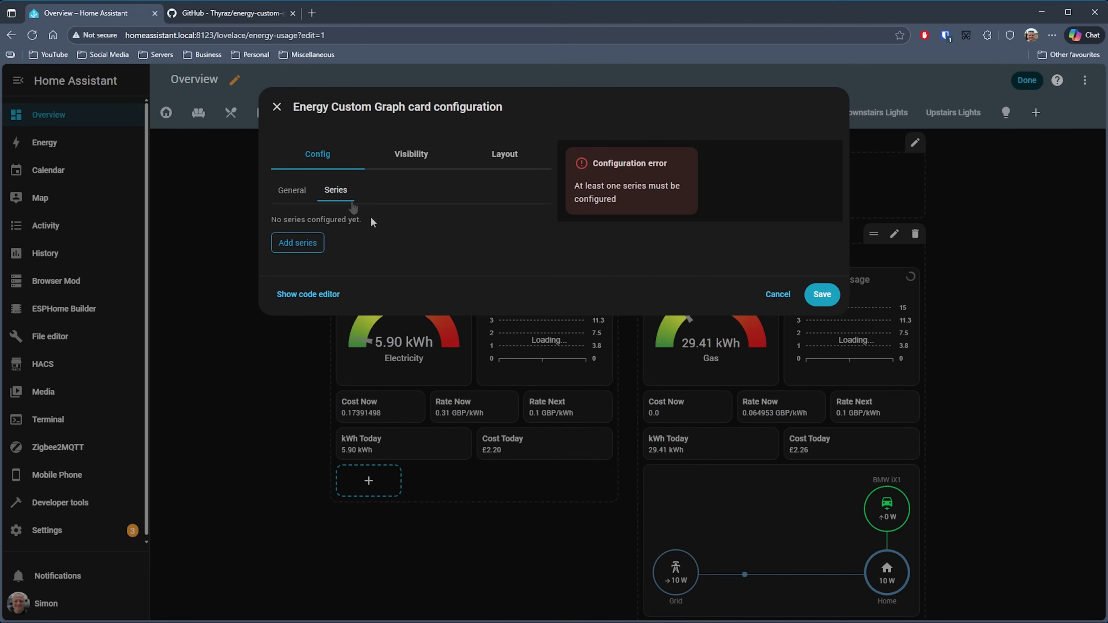
Step: Add a series using the Current Accumulative Consumption Electricity statistic from the pasted entity ID
{"action": "left_click", "coordinate": [290, 247]}
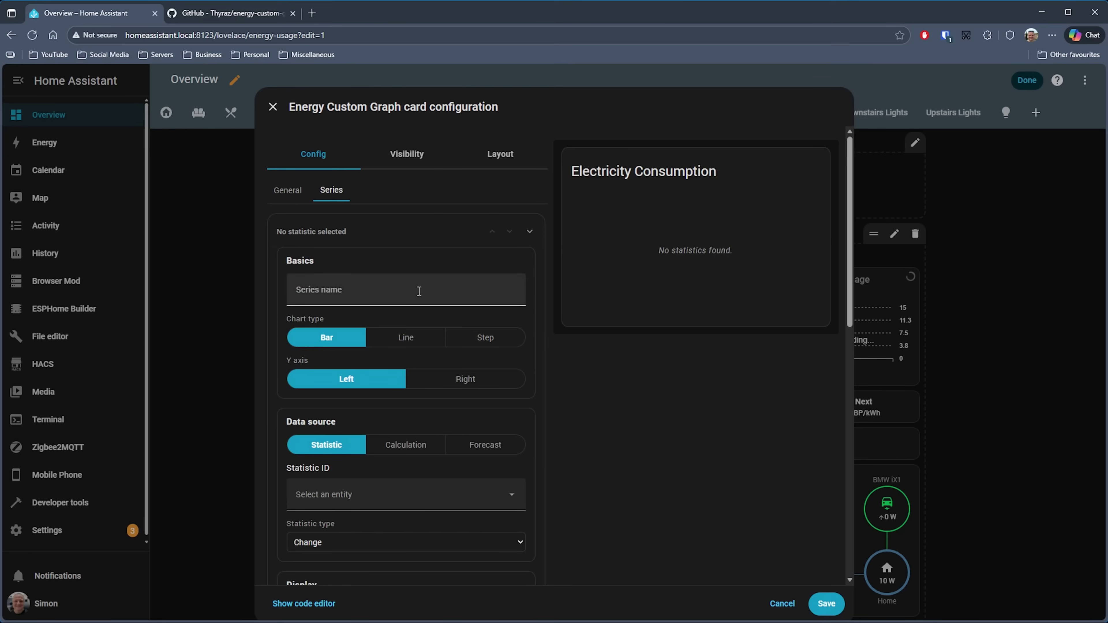
{"action": "left_click", "coordinate": [388, 494]}
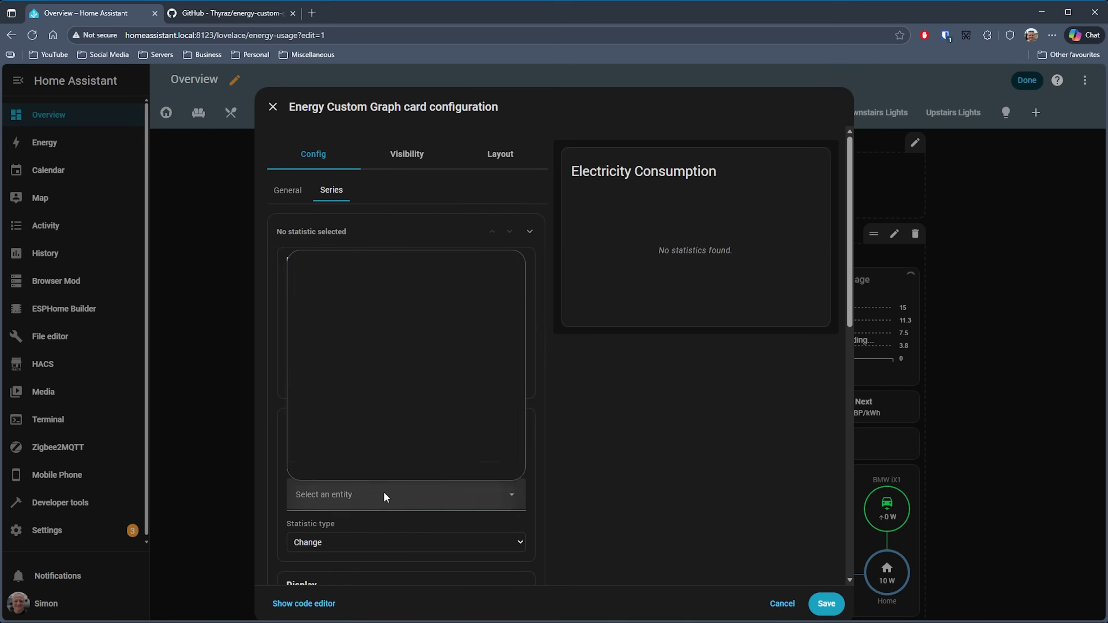
{"action": "key", "text": "ctrl+v"}
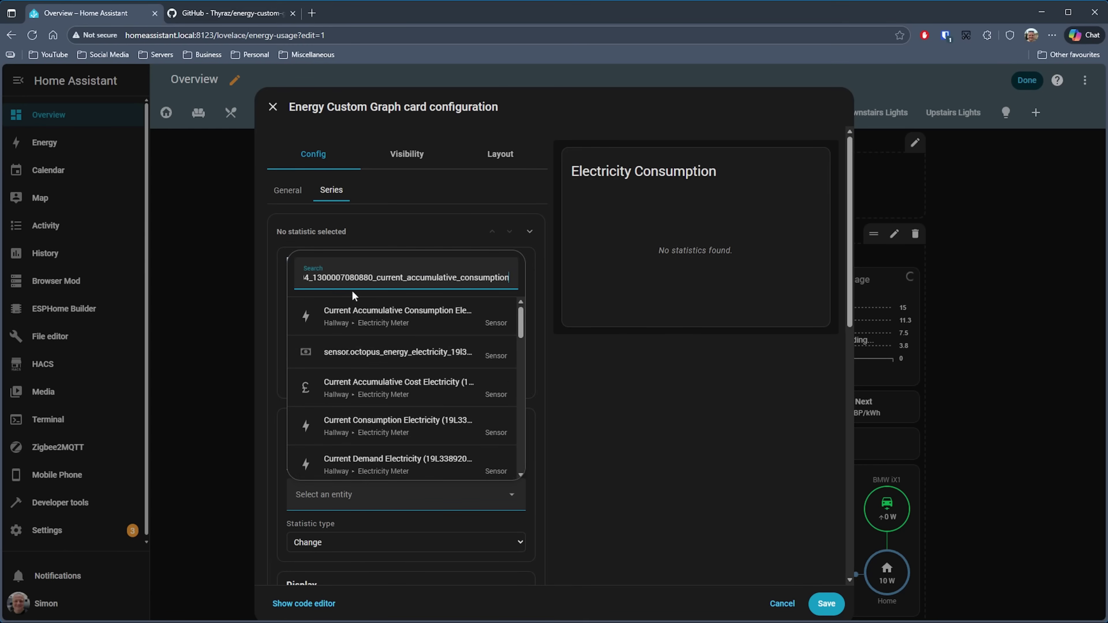
{"action": "key", "text": "Down"}
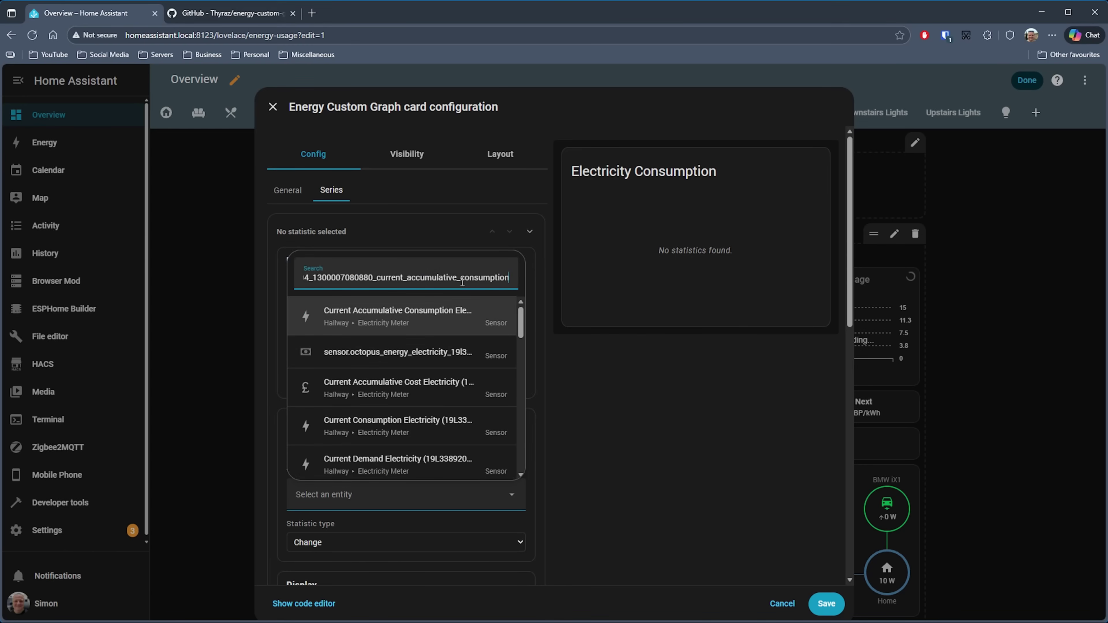
{"action": "left_click", "coordinate": [450, 332]}
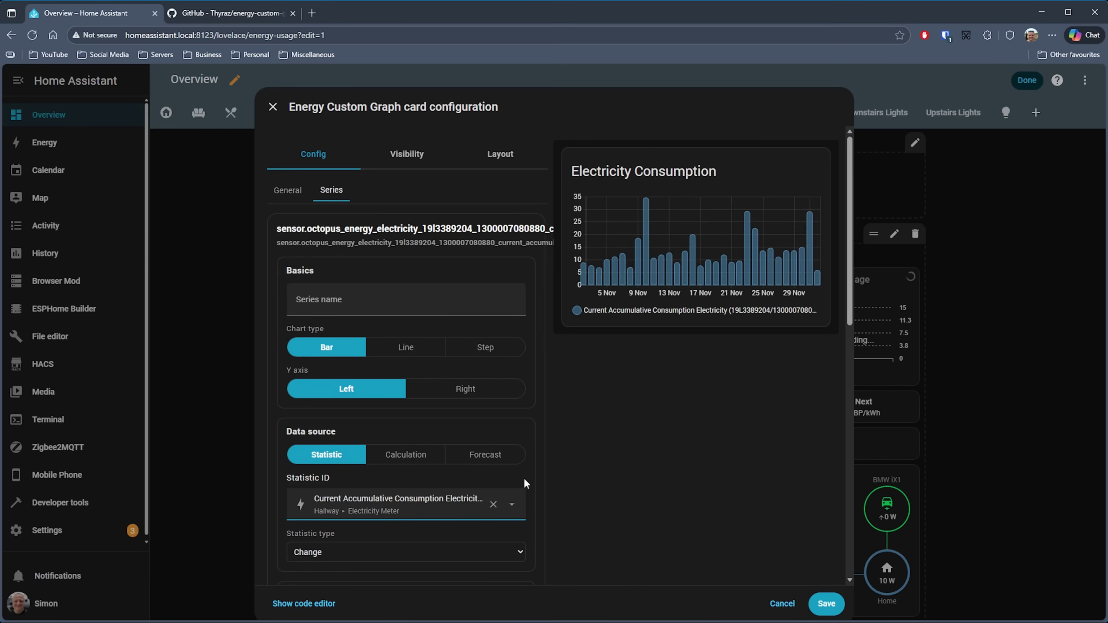
Step: Save the Electricity Consumption card and leave dashboard edit mode
{"action": "scroll", "coordinate": [524, 483], "scroll_direction": "down", "scroll_amount": 6}
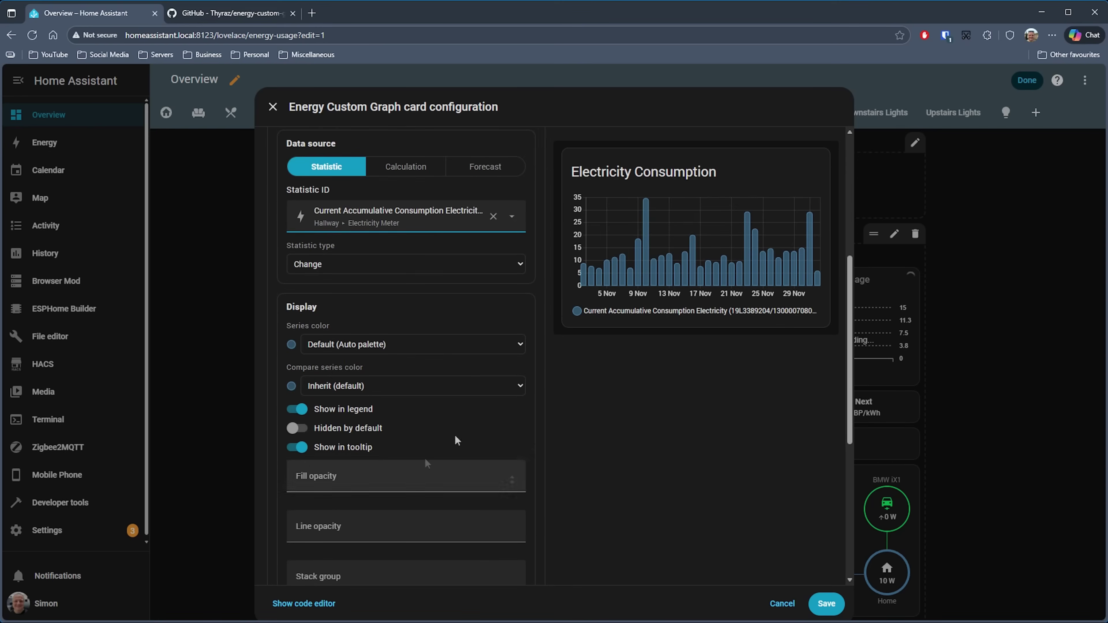
{"action": "scroll", "coordinate": [457, 440], "scroll_direction": "down", "scroll_amount": 5}
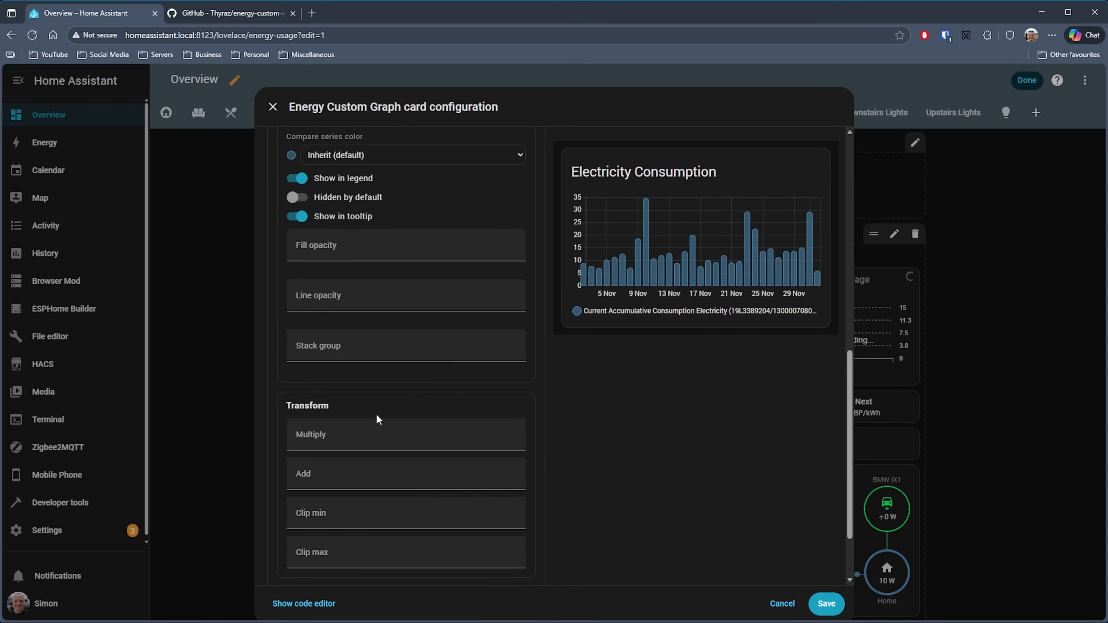
{"action": "scroll", "coordinate": [480, 480], "scroll_direction": "down", "scroll_amount": 2}
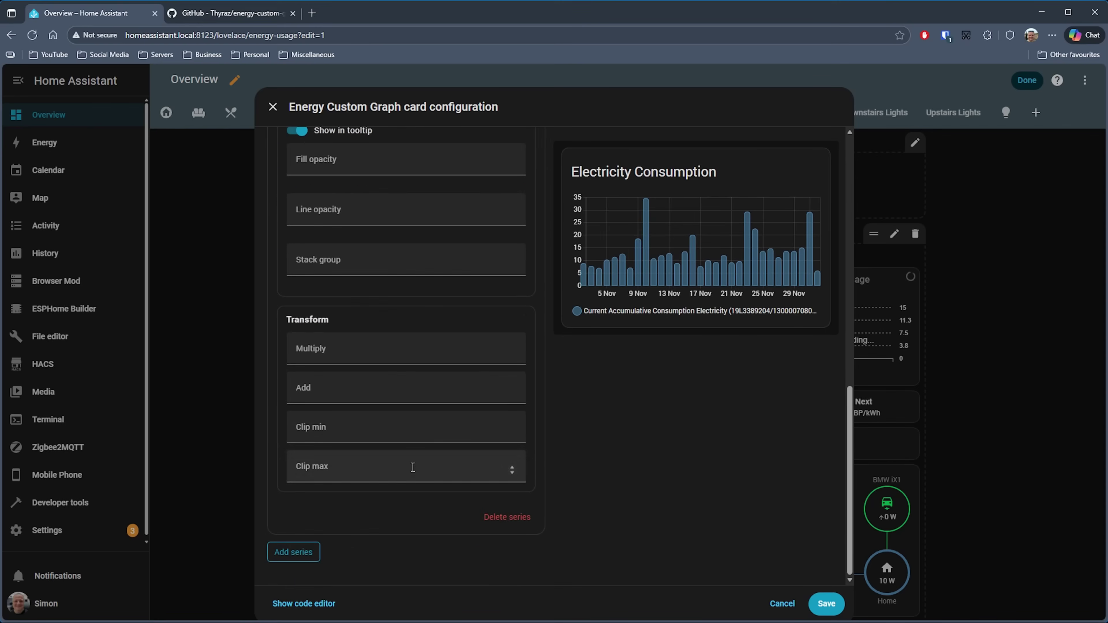
{"action": "left_click", "coordinate": [819, 604]}
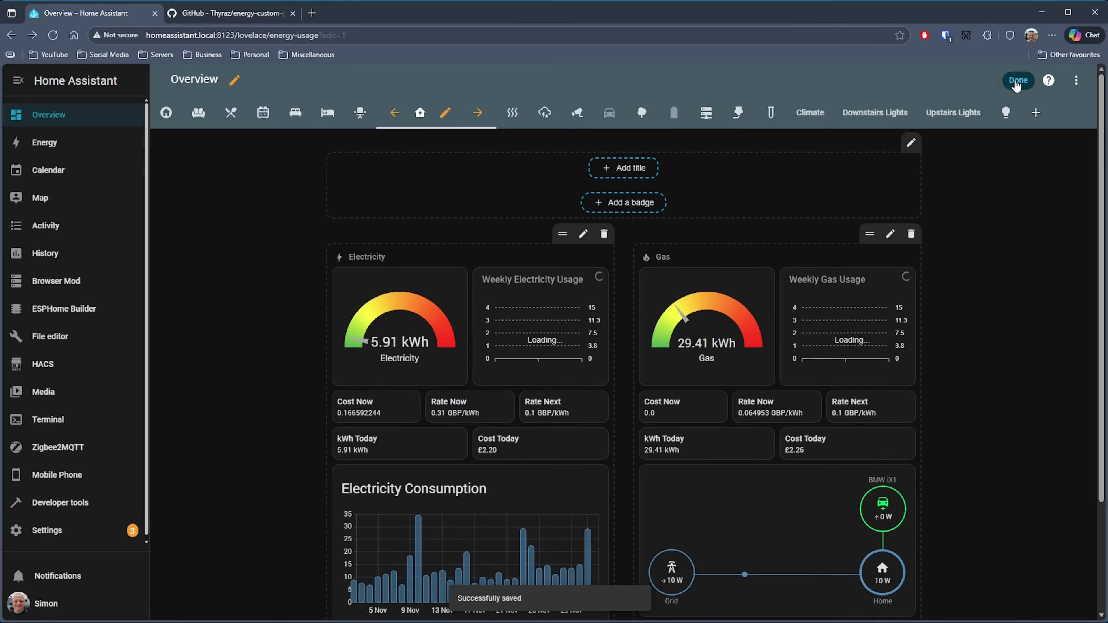
{"action": "left_click", "coordinate": [1017, 81]}
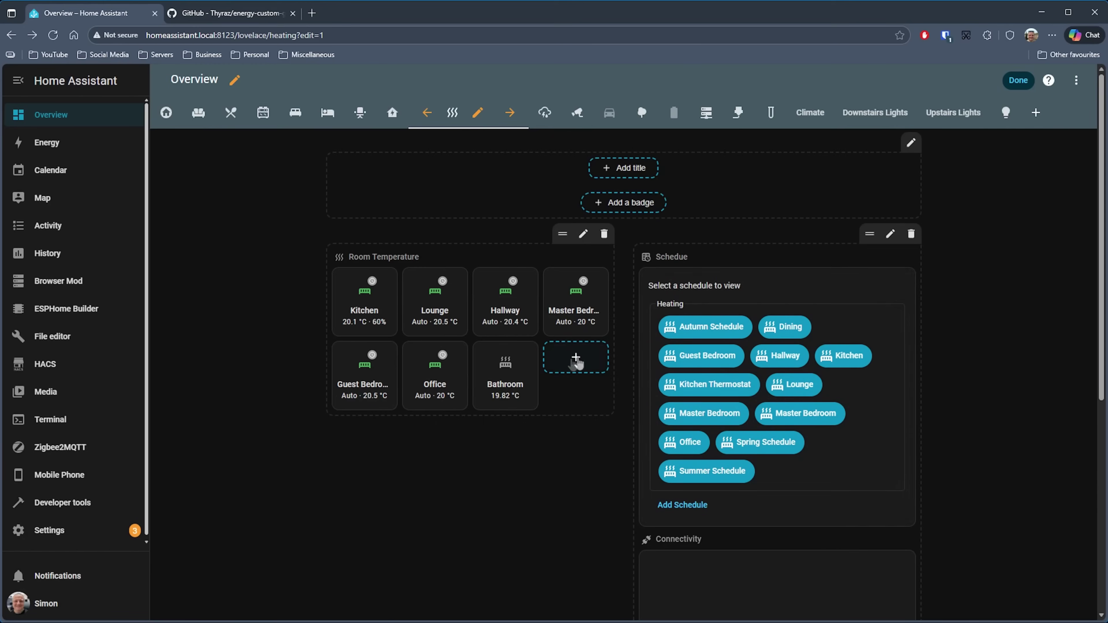
Step: Bring up the Add to dashboard card picker on the heating dashboard
{"action": "left_click", "coordinate": [576, 360]}
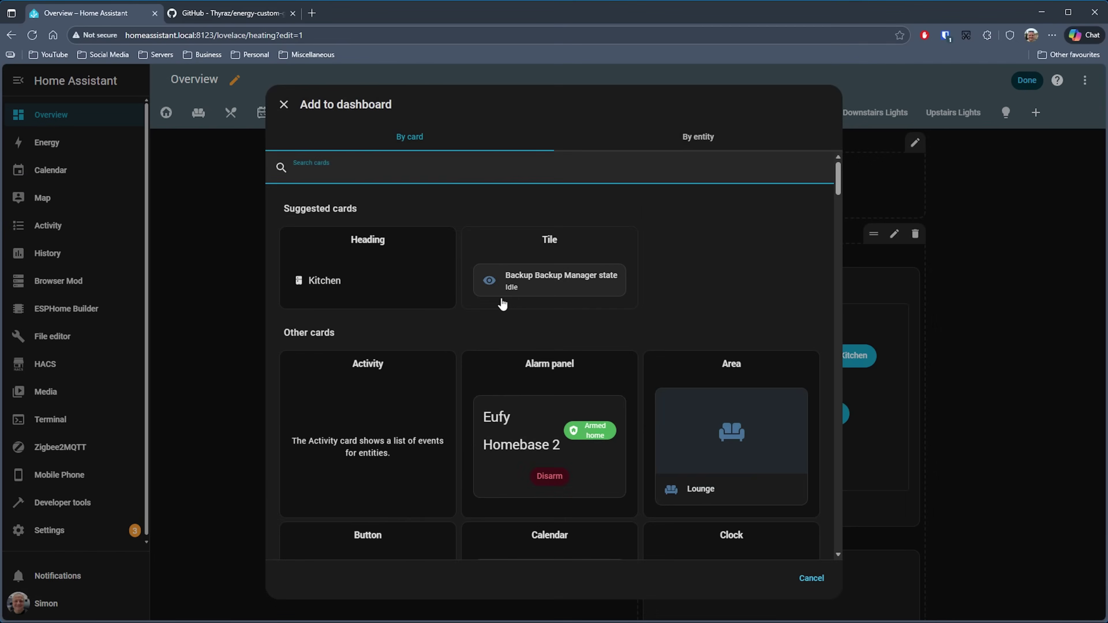
Step: Create an Energy Custom Graph card titled Temperature with a relative Last 24 hours period
{"action": "type", "text": "energy"}
{"action": "left_click", "coordinate": [374, 244]}
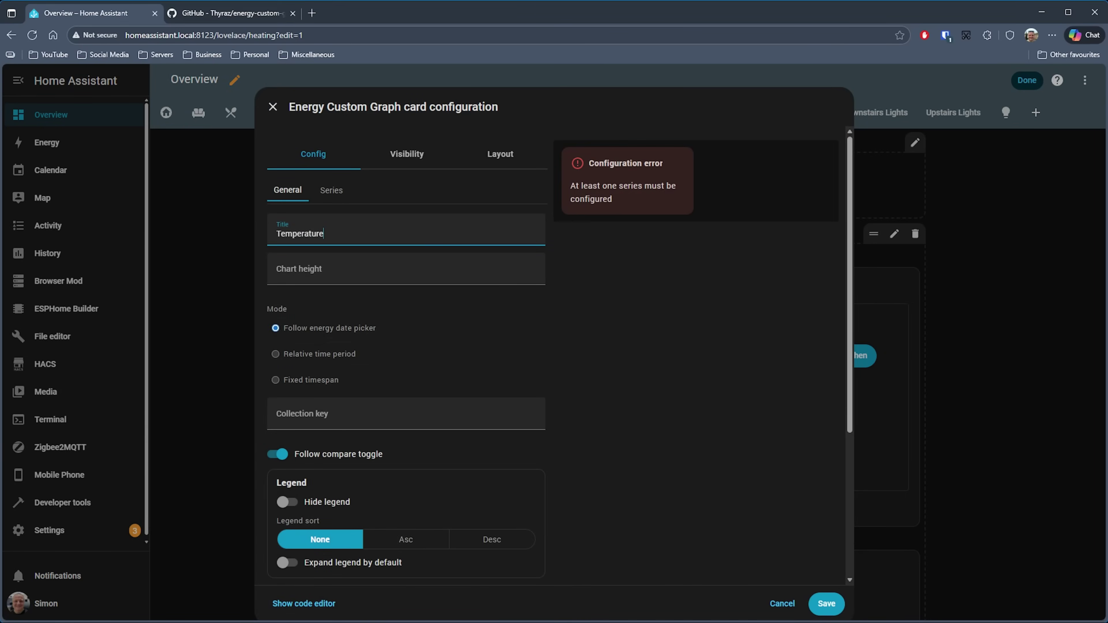
{"action": "left_click", "coordinate": [339, 355]}
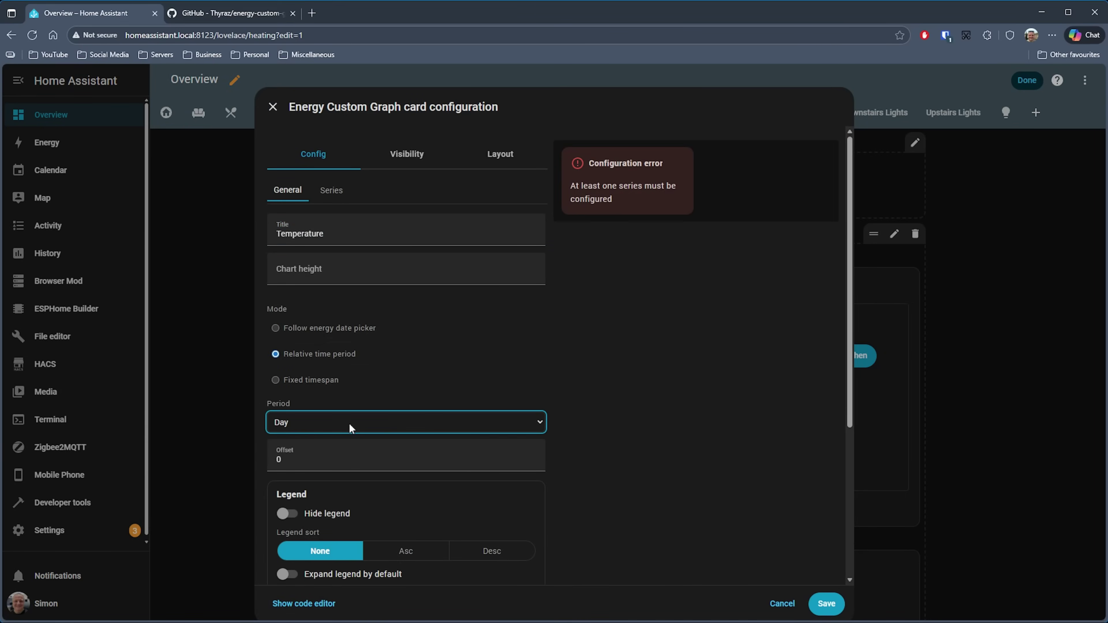
{"action": "left_click", "coordinate": [357, 541]}
{"action": "scroll", "coordinate": [682, 376], "scroll_direction": "down", "scroll_amount": 5}
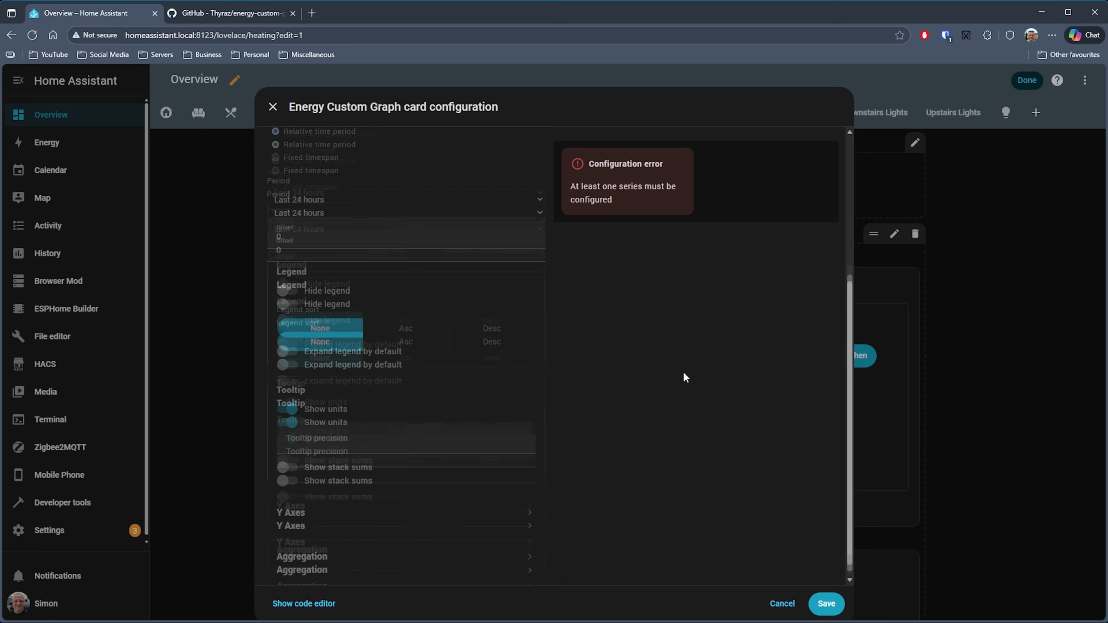
{"action": "scroll", "coordinate": [636, 405], "scroll_direction": "up", "scroll_amount": 5}
Step: Add a 'Hallway Demand' line series using the Wiser LTS Heating Demand Hallway statistic
{"action": "left_click", "coordinate": [330, 191]}
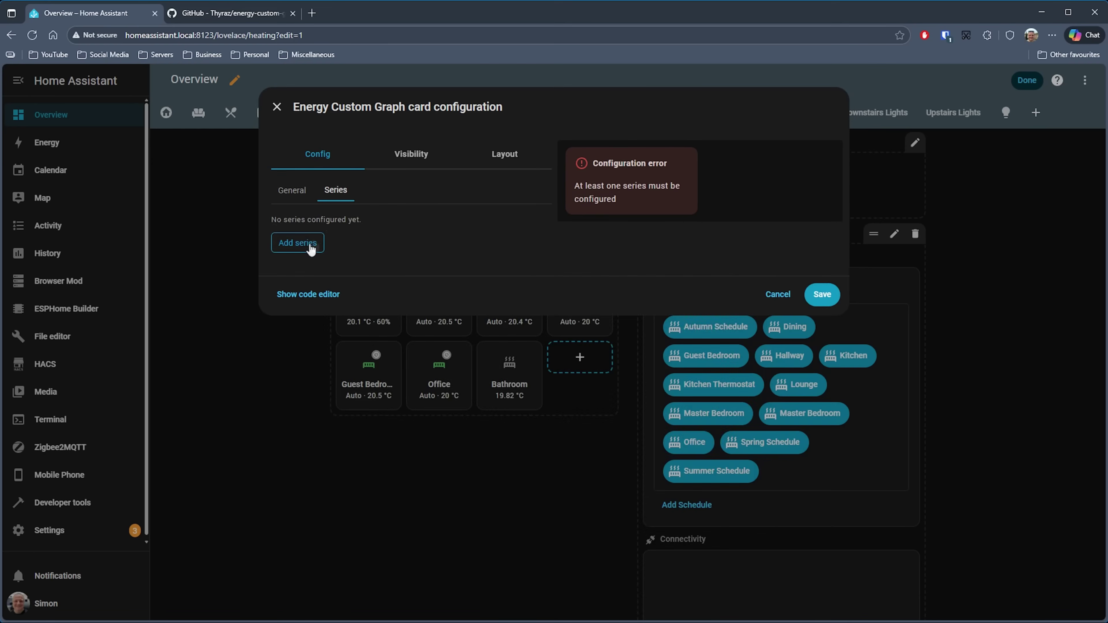
{"action": "left_click", "coordinate": [311, 250]}
{"action": "left_click", "coordinate": [337, 289]}
{"action": "type", "text": "Hallway Dem"}
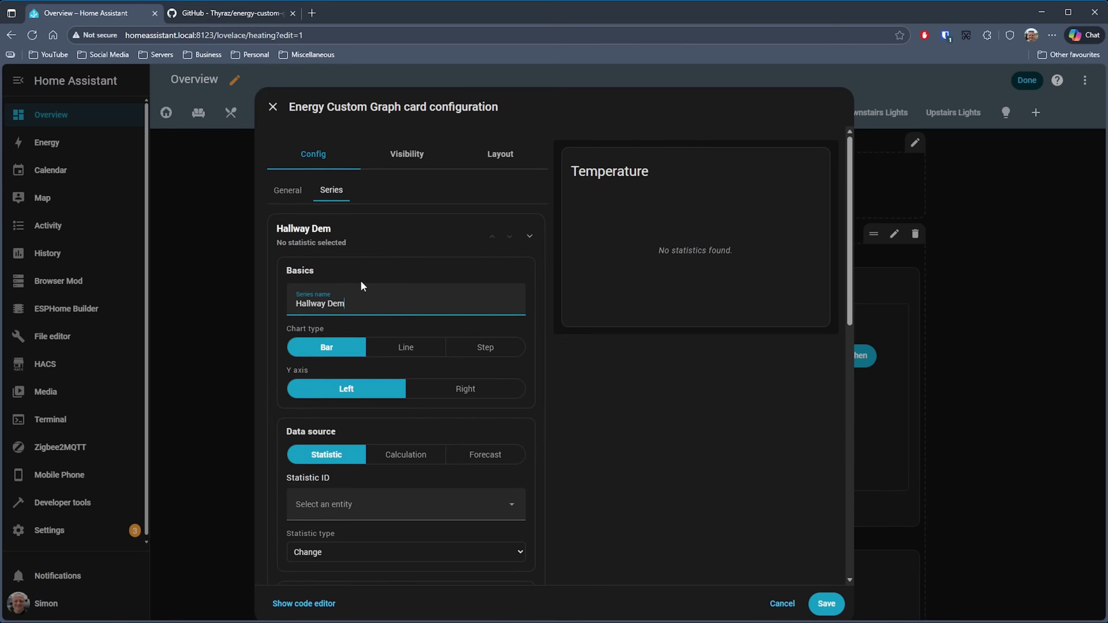
{"action": "left_click", "coordinate": [423, 359]}
{"action": "scroll", "coordinate": [392, 393], "scroll_direction": "down", "scroll_amount": 3}
{"action": "left_click", "coordinate": [356, 402]}
{"action": "type", "text": "wiser hallway de"}
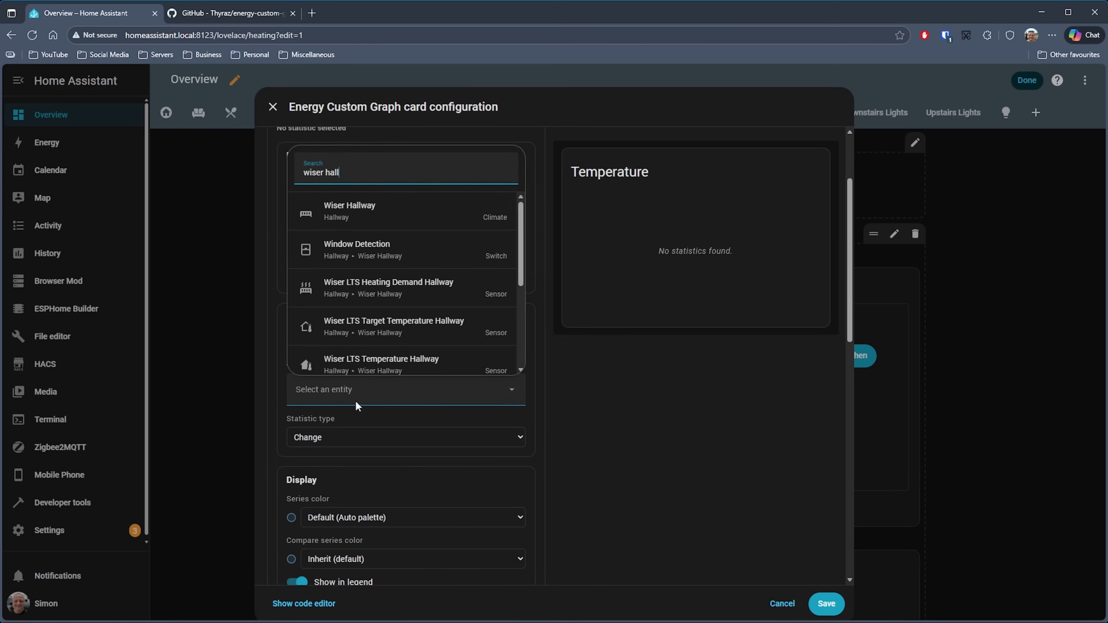
{"action": "left_click", "coordinate": [425, 249]}
Step: Add a 'Hallway Target' line series from Wiser LTS Target Temperature Hallway, plotting its mean
{"action": "scroll", "coordinate": [618, 440], "scroll_direction": "down", "scroll_amount": 2}
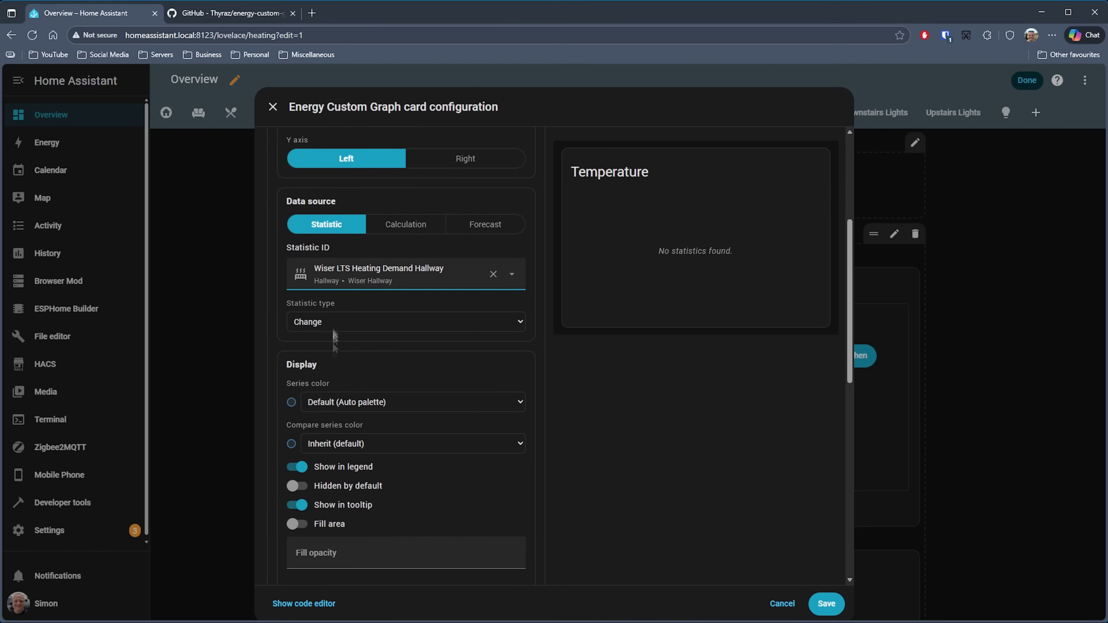
{"action": "scroll", "coordinate": [618, 448], "scroll_direction": "down", "scroll_amount": 10}
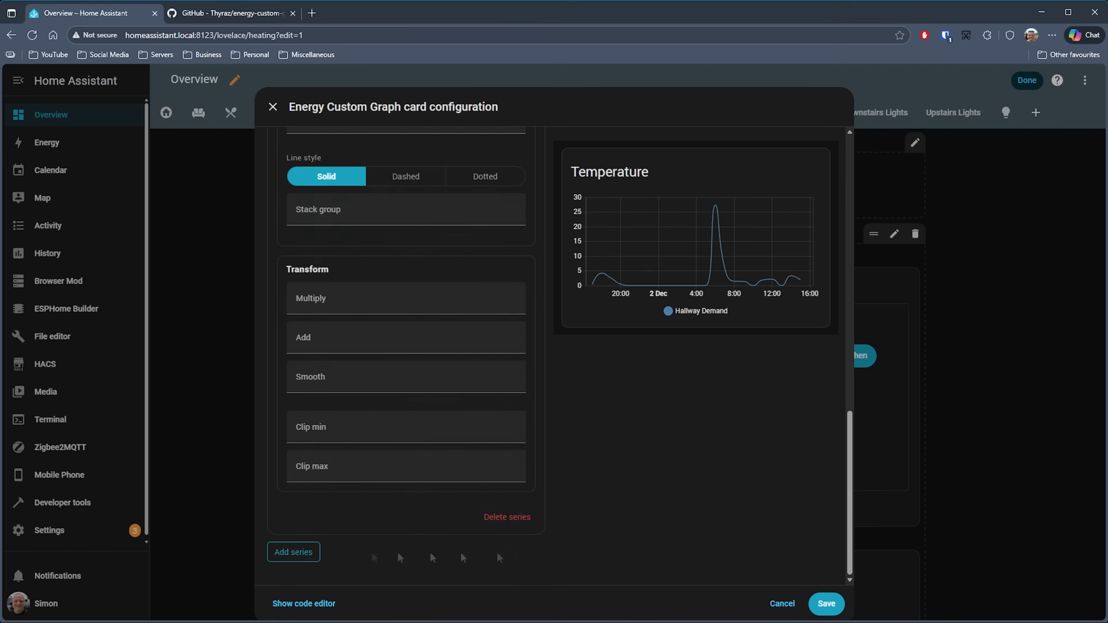
{"action": "left_click", "coordinate": [377, 426]}
{"action": "type", "text": "wiser hallway"}
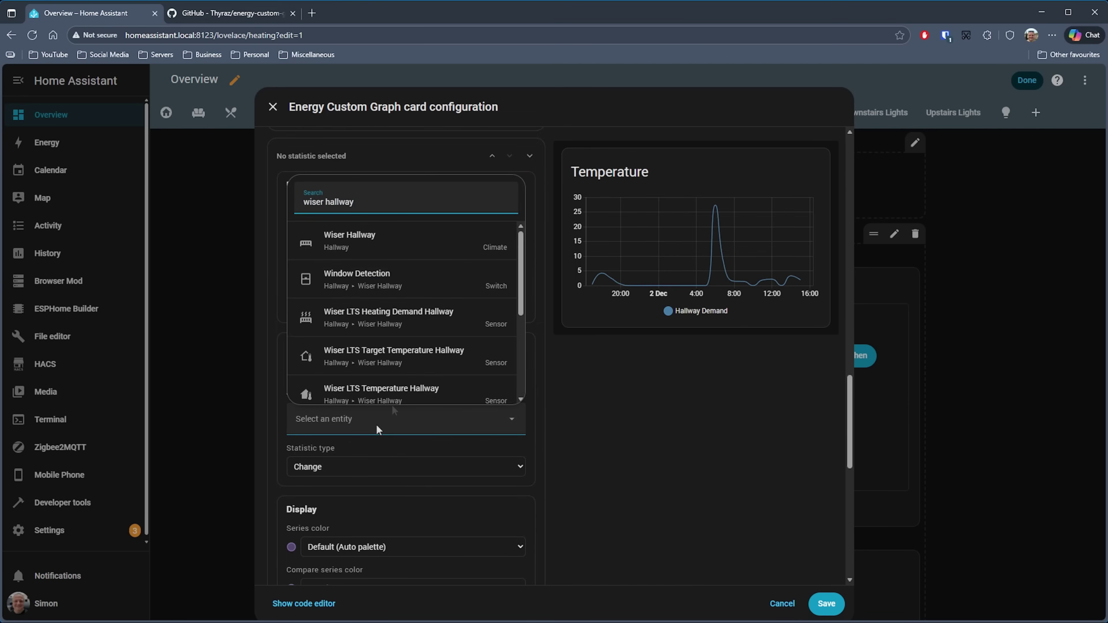
{"action": "left_click", "coordinate": [446, 356]}
{"action": "type", "text": "Hallway Target"}
{"action": "scroll", "coordinate": [393, 306], "scroll_direction": "down", "scroll_amount": 5}
{"action": "left_click", "coordinate": [405, 274]}
{"action": "scroll", "coordinate": [358, 315], "scroll_direction": "down", "scroll_amount": 4}
{"action": "left_click", "coordinate": [358, 311]}
{"action": "left_click", "coordinate": [352, 371]}
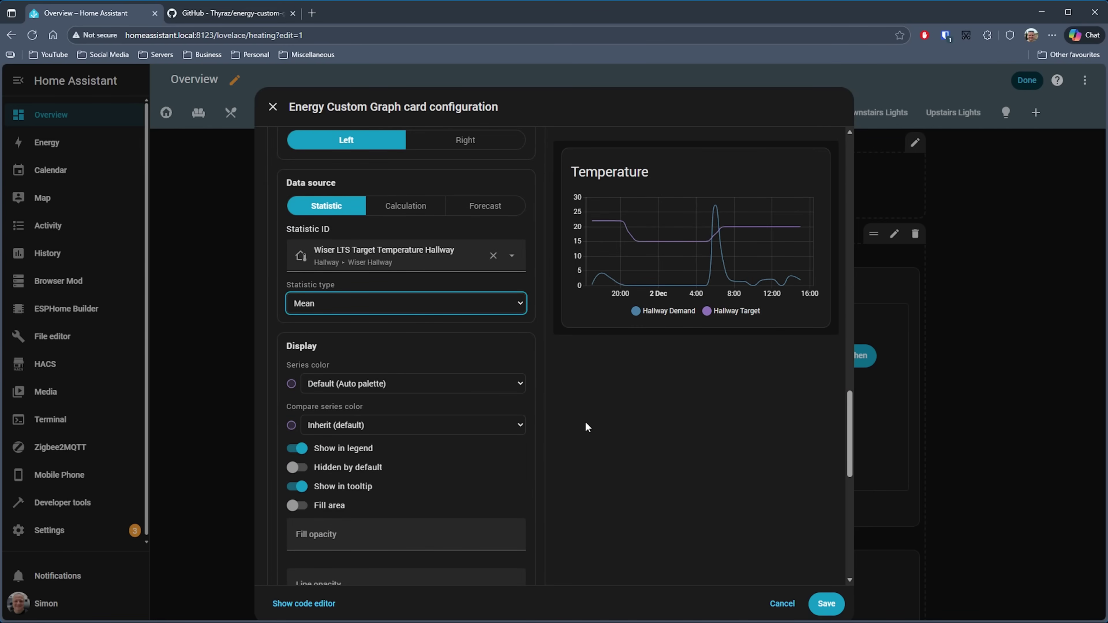
Step: Save the Temperature card and finish editing the heating dashboard
{"action": "scroll", "coordinate": [585, 421], "scroll_direction": "down", "scroll_amount": 8}
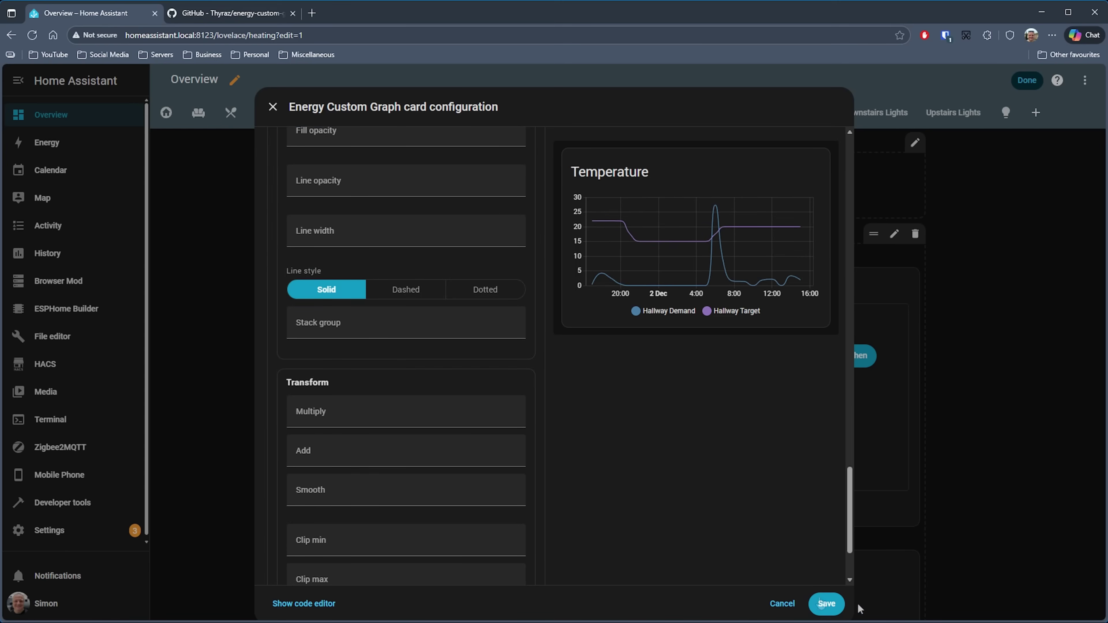
{"action": "left_click", "coordinate": [829, 603]}
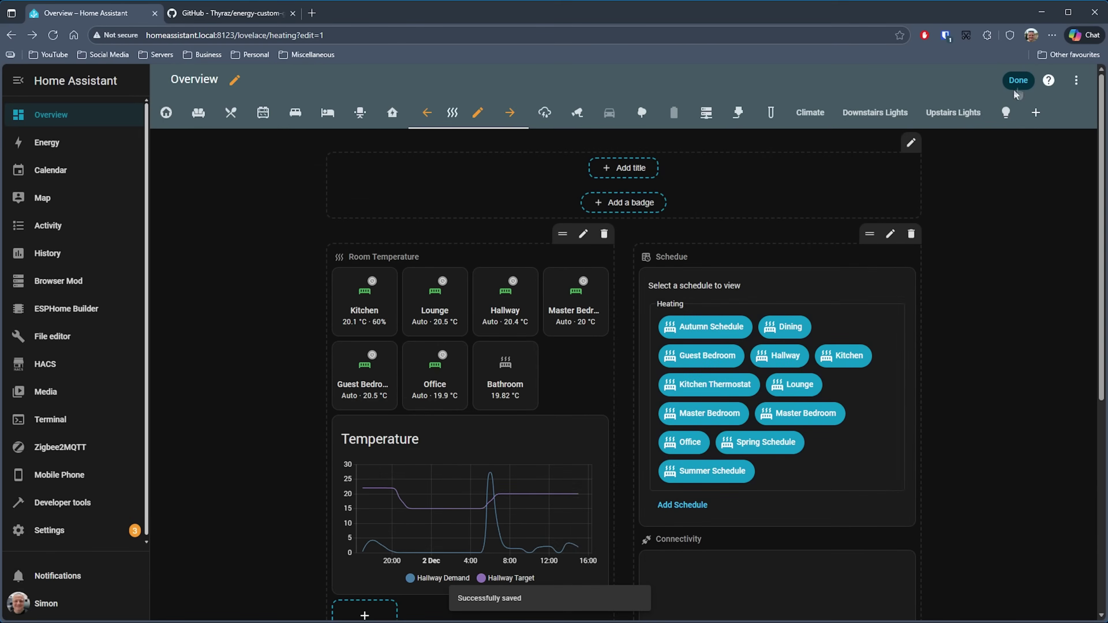
{"action": "left_click", "coordinate": [1018, 80]}
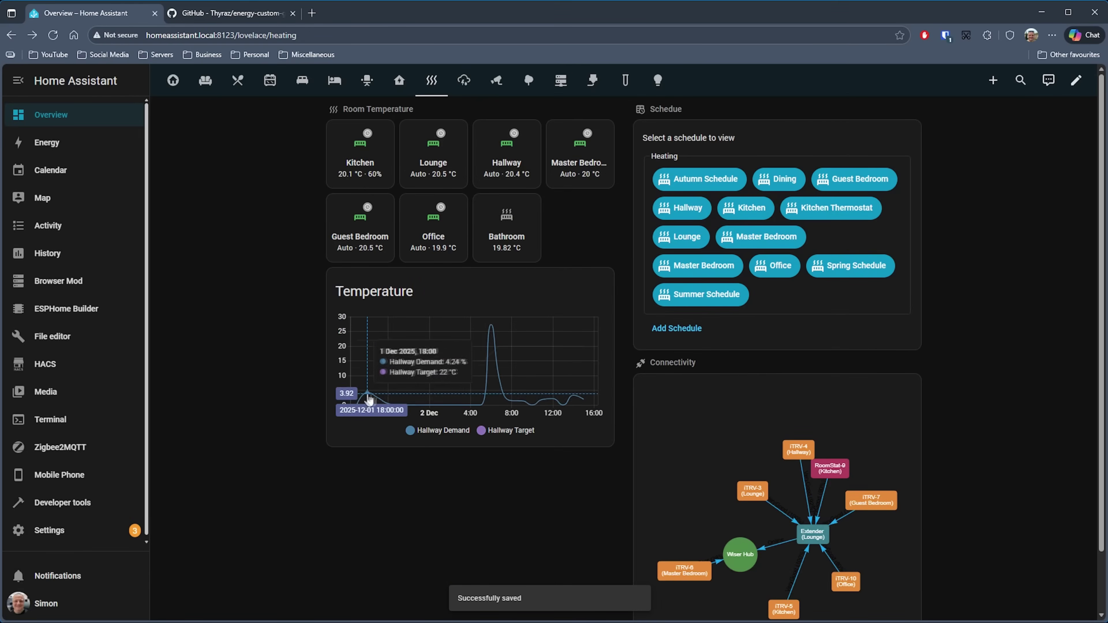